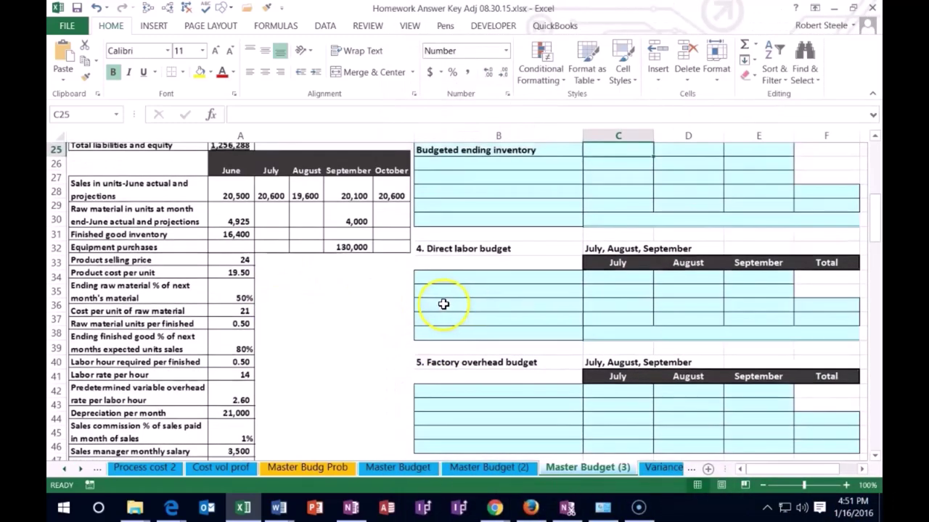
- Calculate July's budgeted ending inventory in the raw materials budget as 50% of August's materials needed for production, using =D24*0.5 in C25
scroll(443, 304, up, 3)
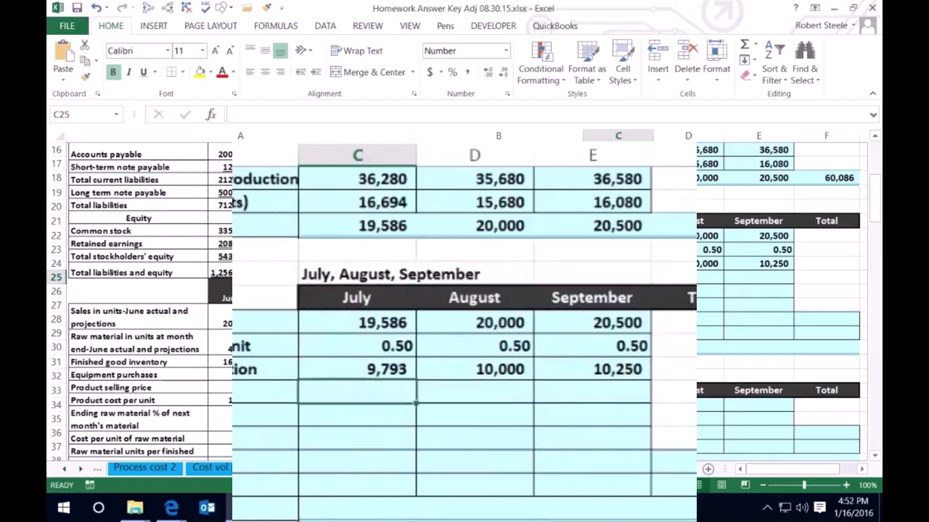
click(674, 264)
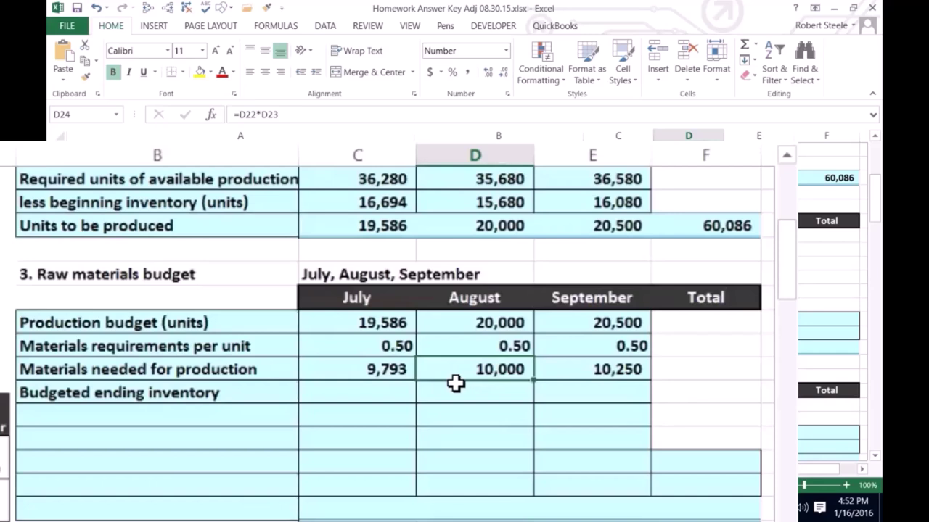
click(381, 390)
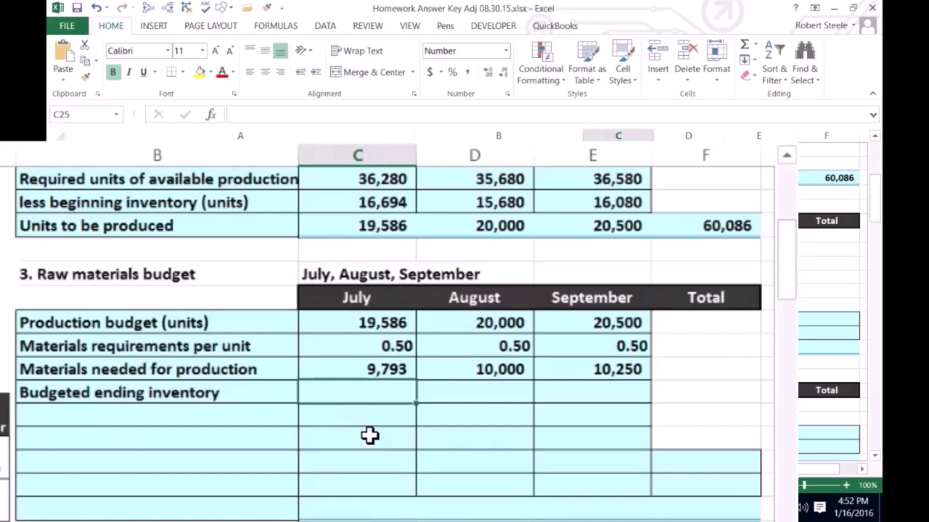
text(=)
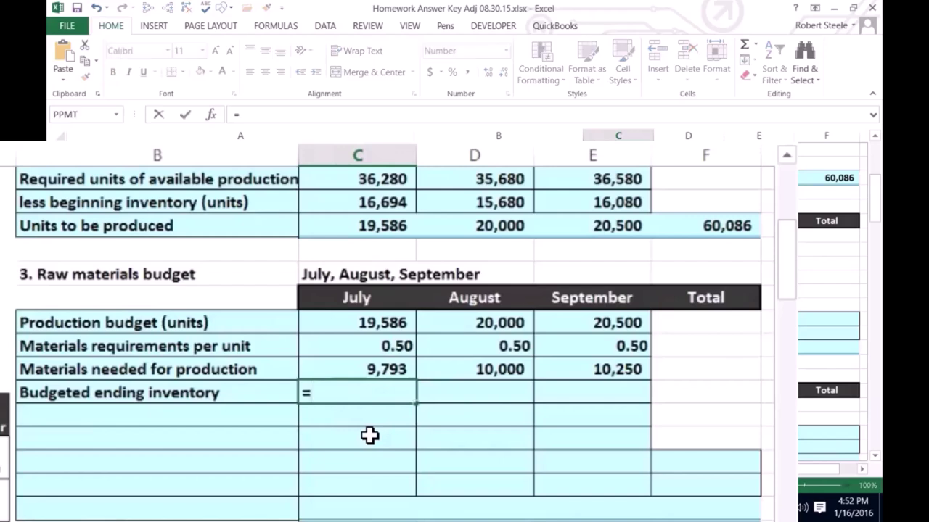
click(455, 367)
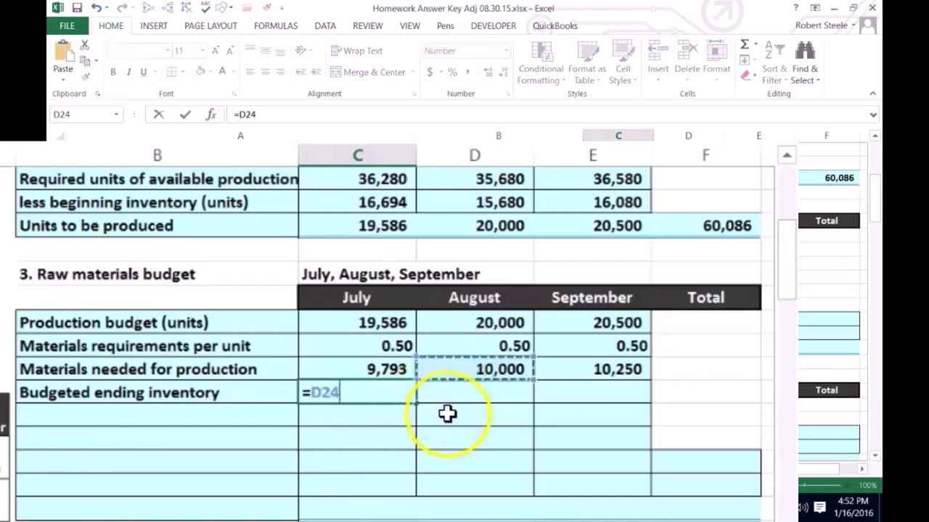
text(*0)
text(.5)
key(Return)
key(Up)
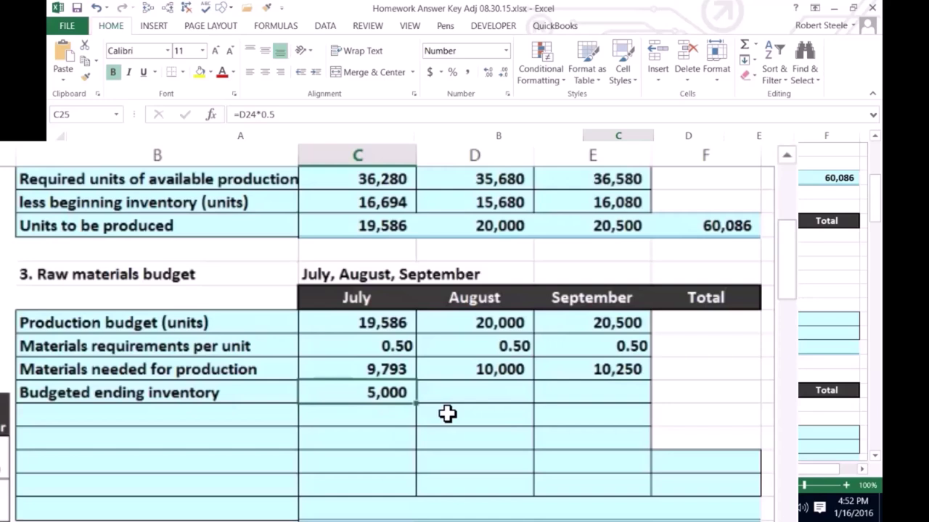
- Calculate August's budgeted ending inventory in D25 as half of September's materials needed for production, using =E24*.5
key(Right)
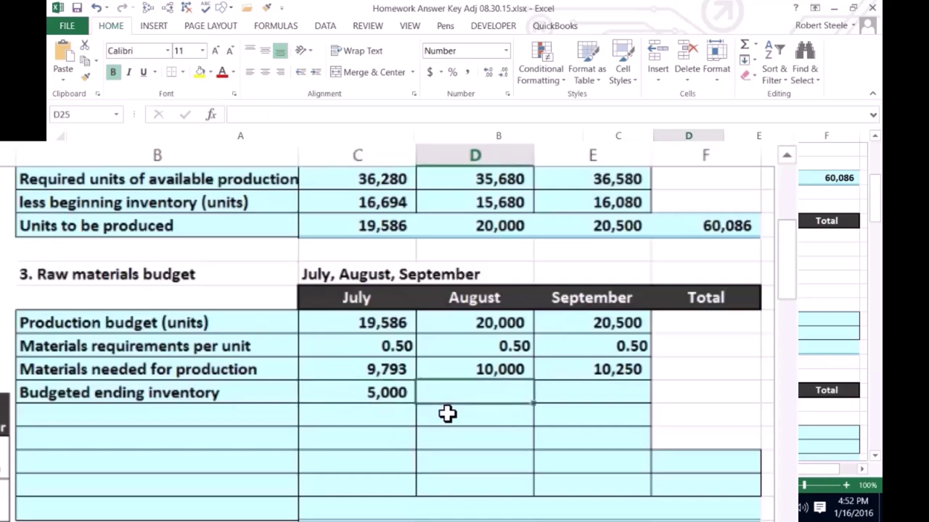
text(=)
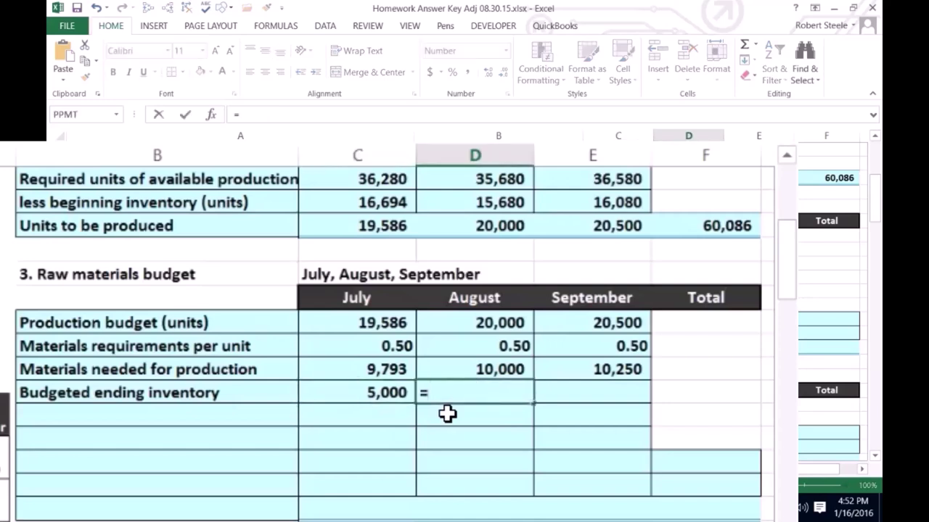
click(594, 366)
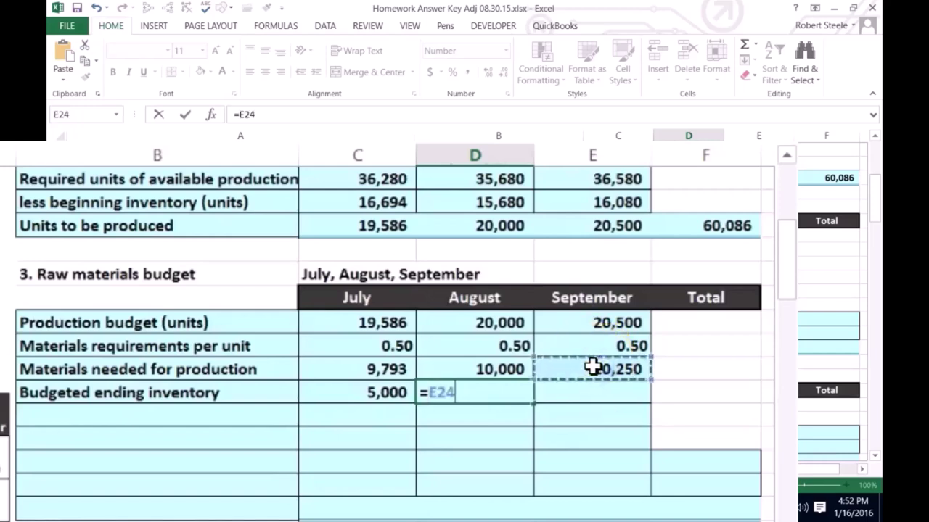
text(*.5)
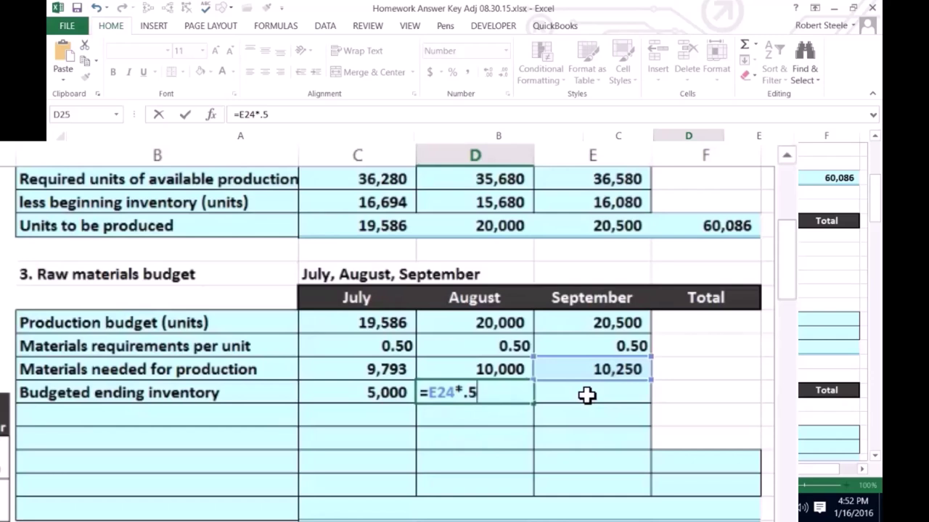
key(Return)
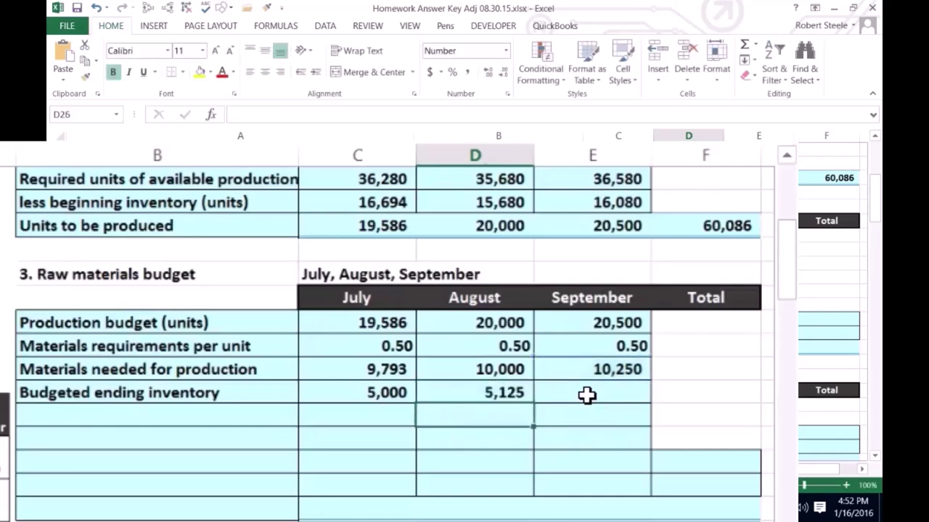
- Enter 4,000 as September's budgeted ending inventory in E25 of the raw materials budget
click(586, 395)
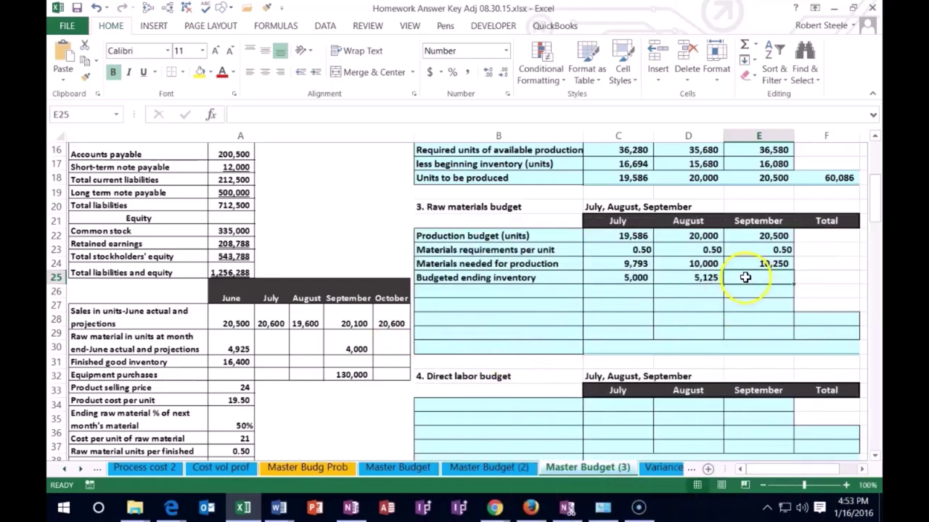
text(4,0)
text(000)
key(Return)
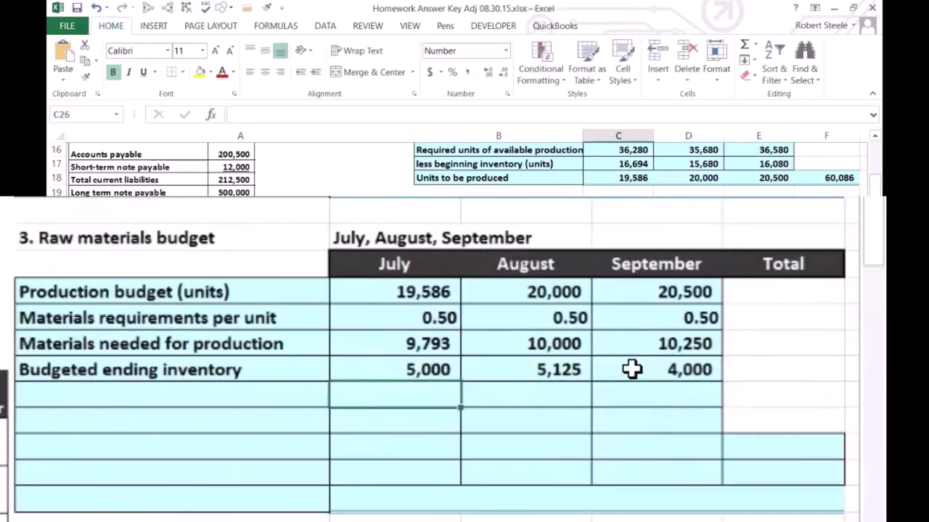
- Add July's materials needed for production and budgeted ending inventory in C26 with the formula =C24+C25
text(=)
key(Up)
key(Up)
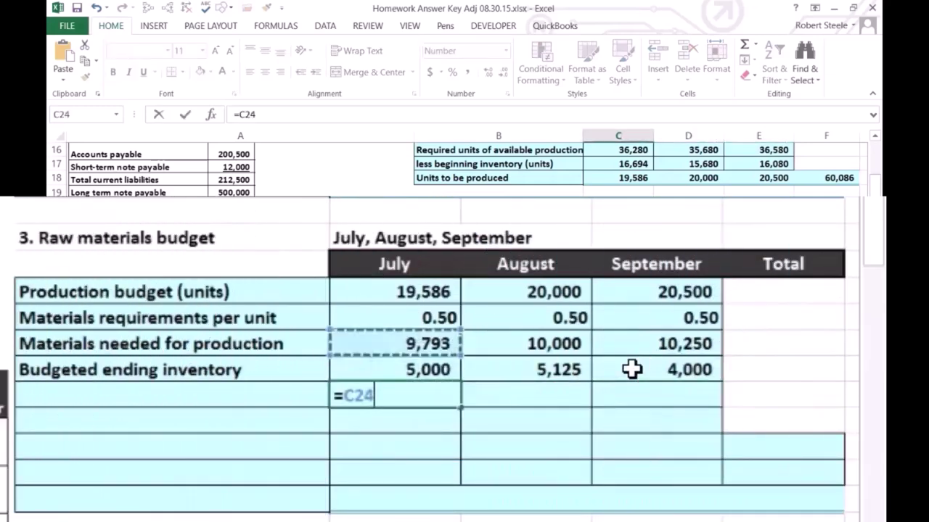
text(+)
key(Up)
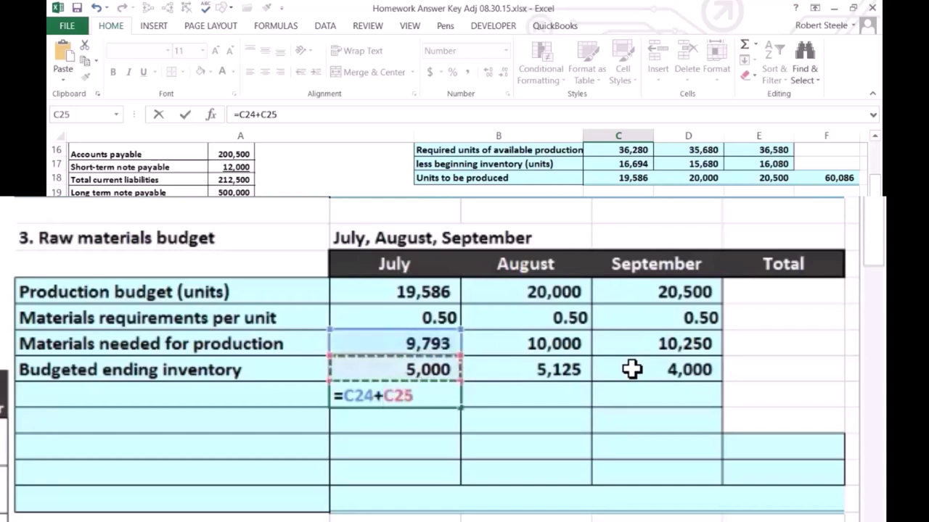
key(Tab)
- Add August's materials needed for production and budgeted ending inventory in D26 with the formula =D24+D25
text(=)
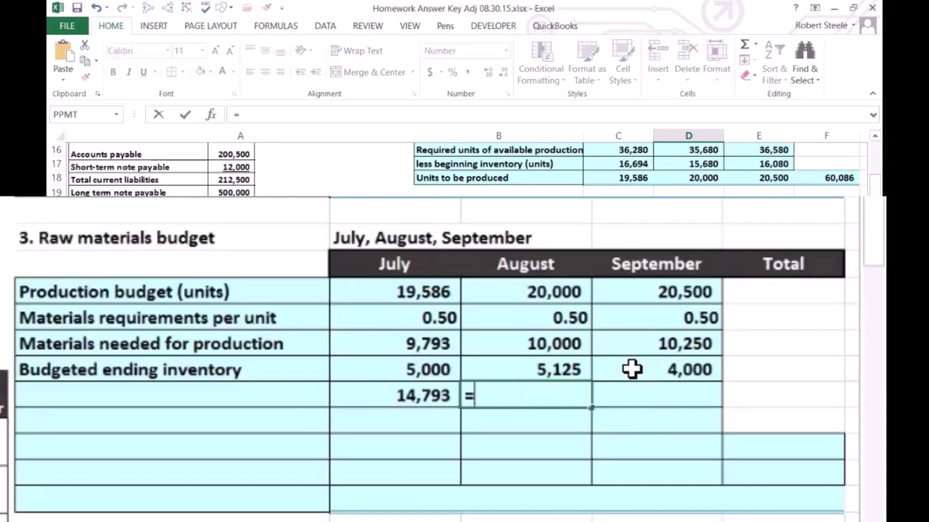
key(Up)
key(Up)
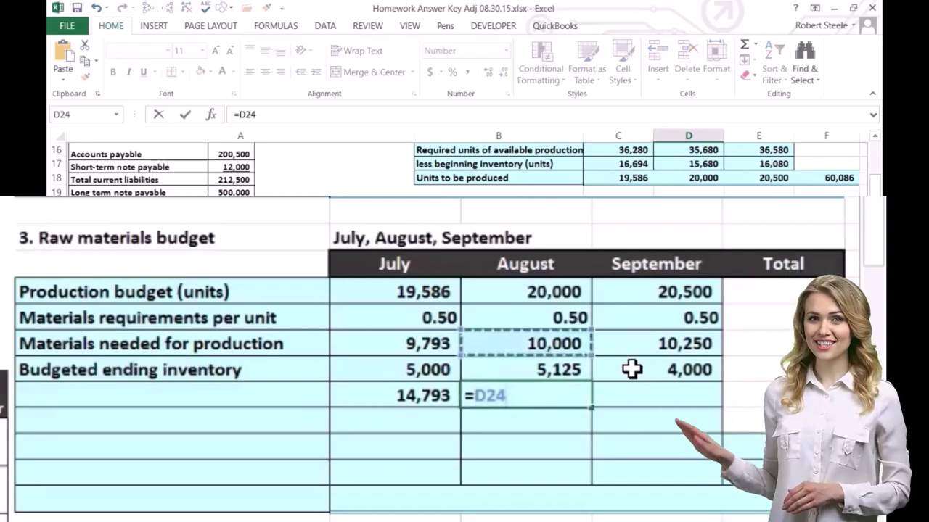
text(+)
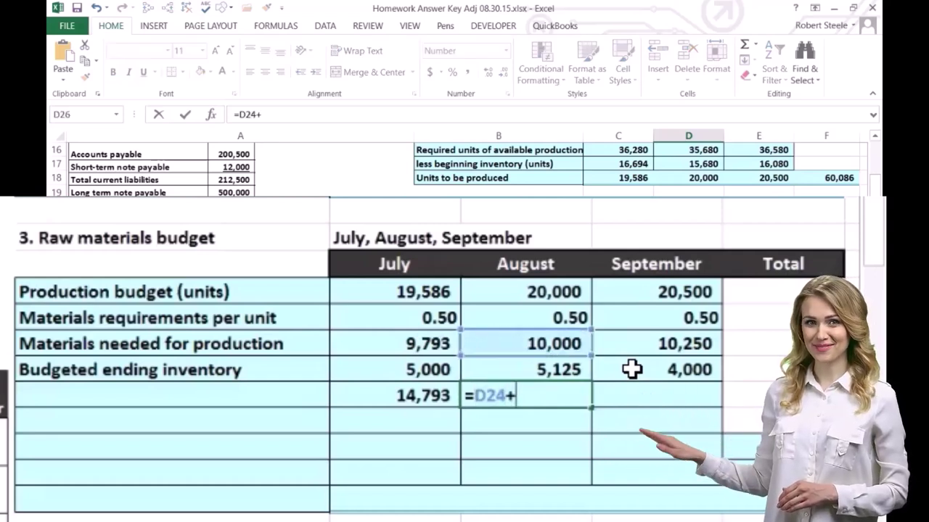
key(Up)
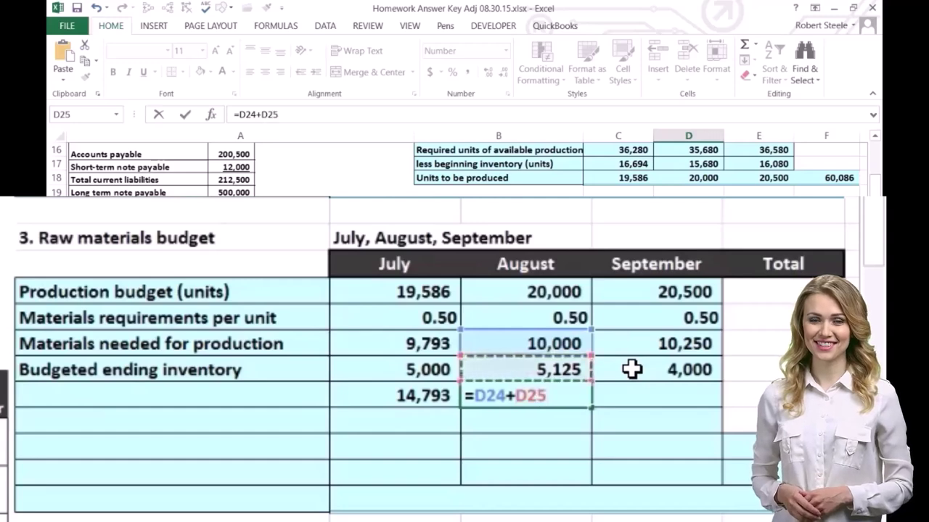
key(Tab)
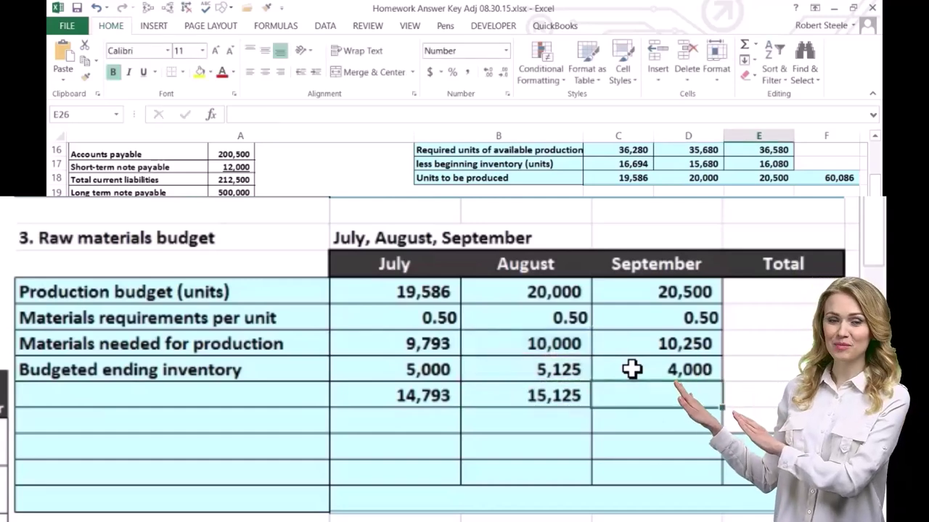
- Add September's materials needed for production and budgeted ending inventory in E26 with the formula =E24+E25
text(=)
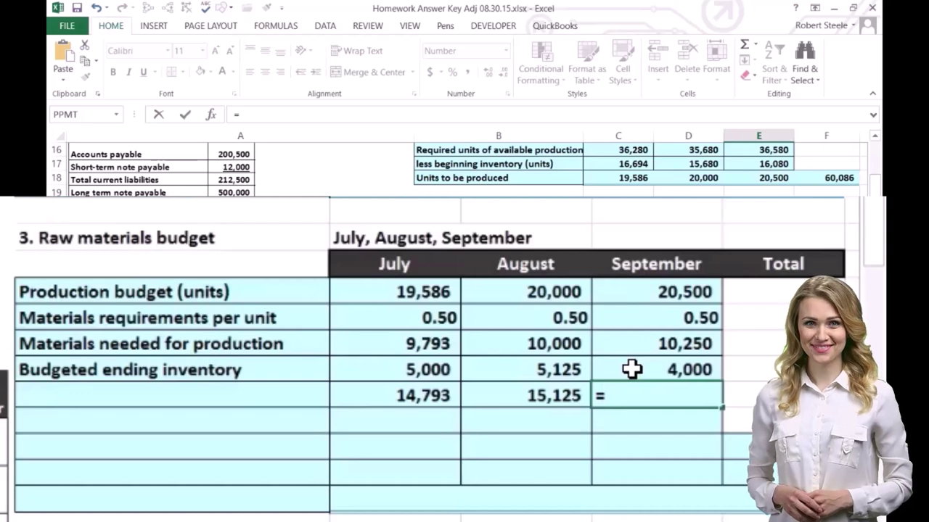
key(Up)
key(Up)
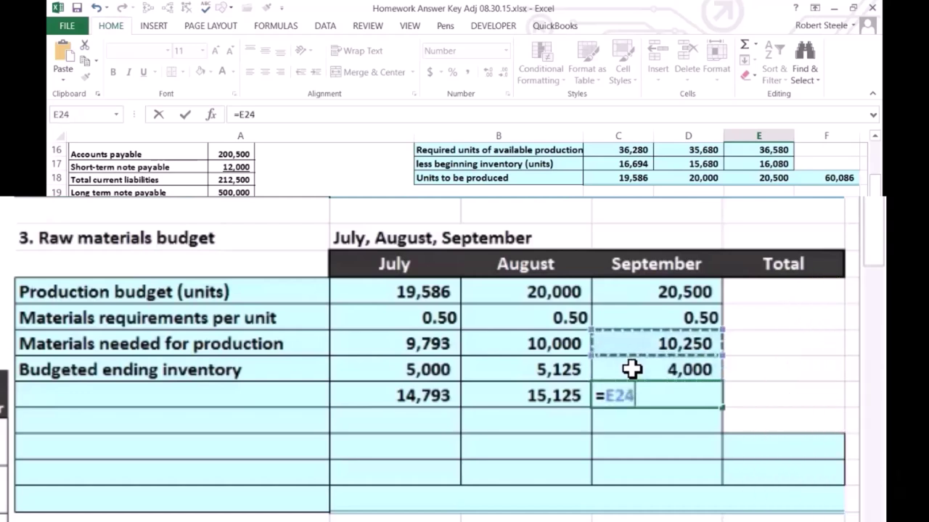
text(+)
key(Up)
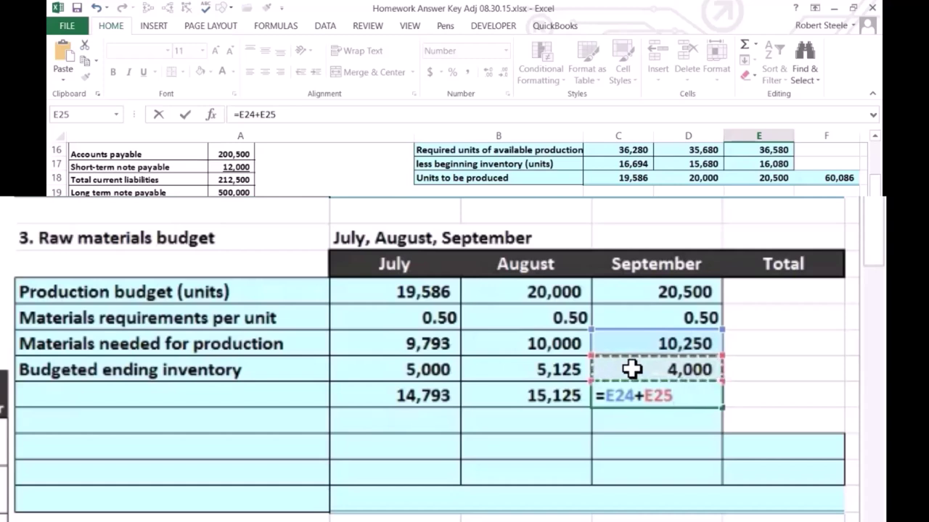
key(Return)
- Label row 26 "Total materials requirements (units)" and row 27 "less beginning inventory" in the raw materials budget
key(Left)
key(Left)
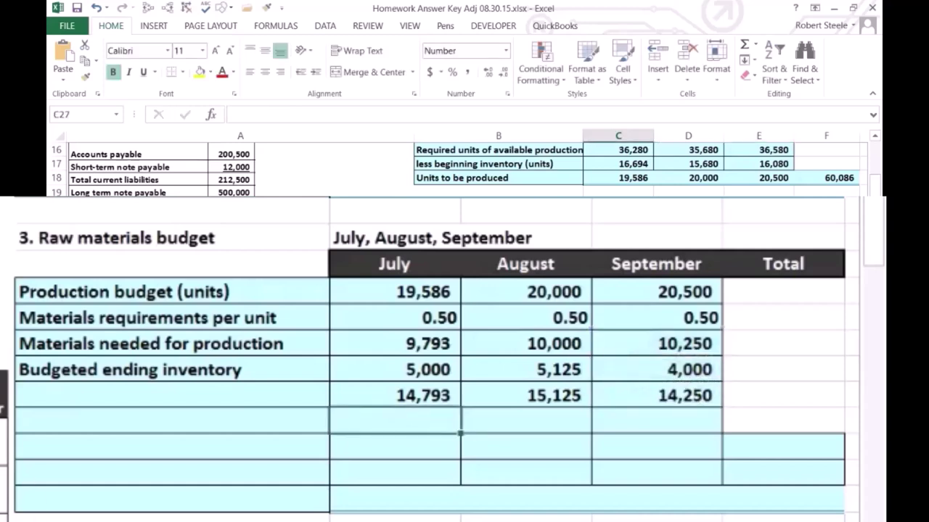
key(Left)
key(Up)
key(ctrl+v)
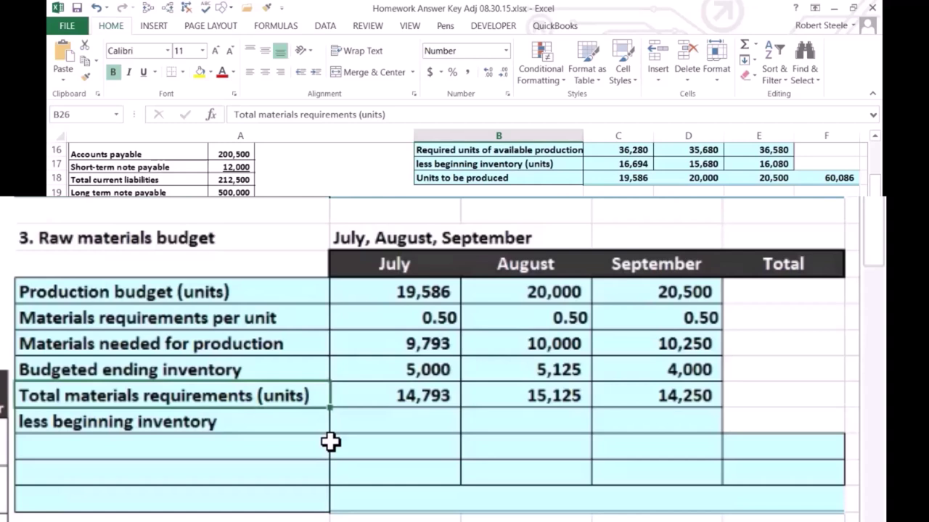
- Link August's beginning inventory in D27 to July's budgeted ending inventory with the formula =C25
key(Right)
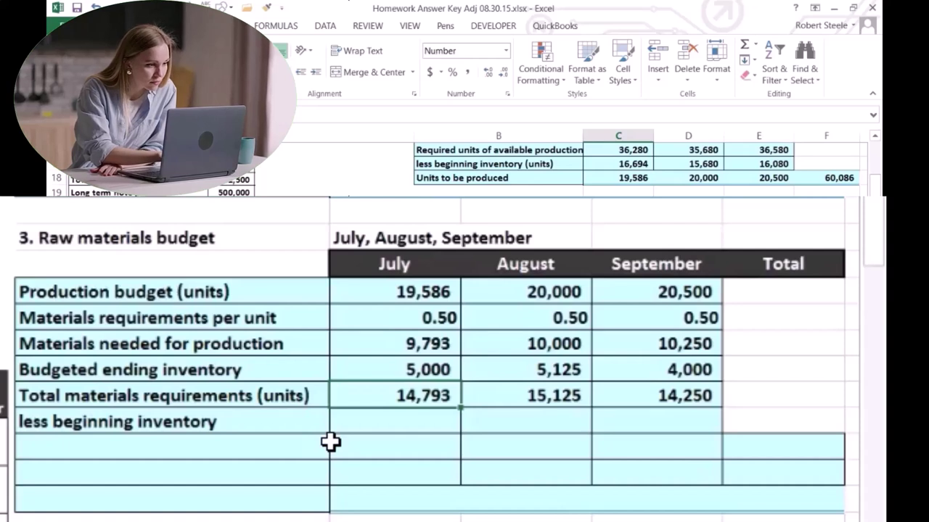
key(Down)
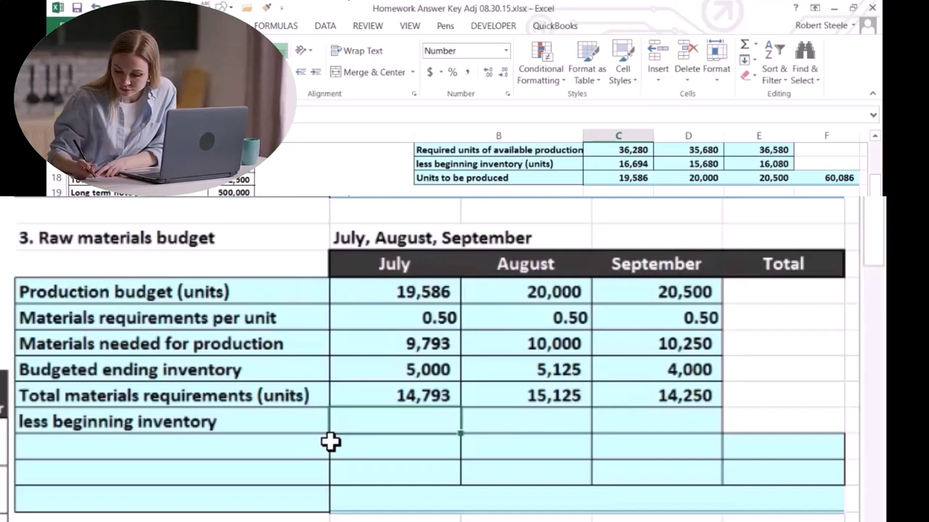
click(352, 394)
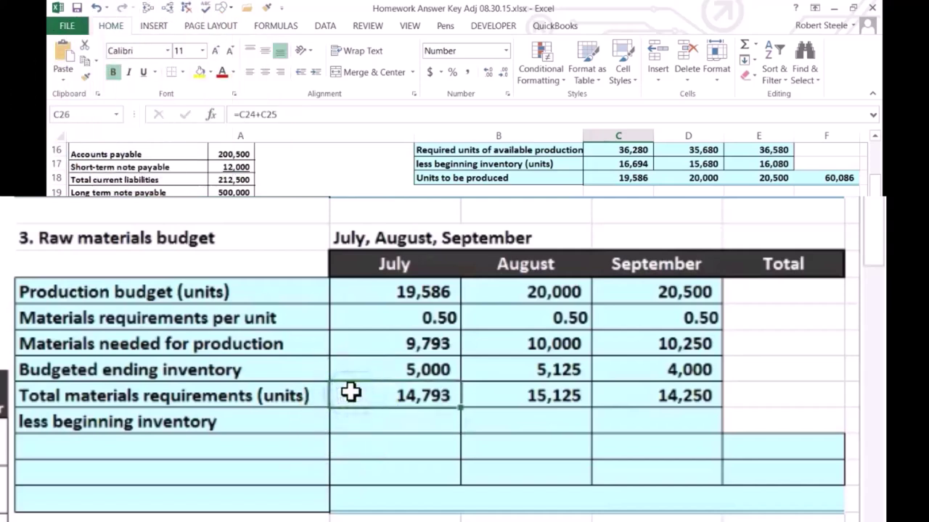
click(365, 427)
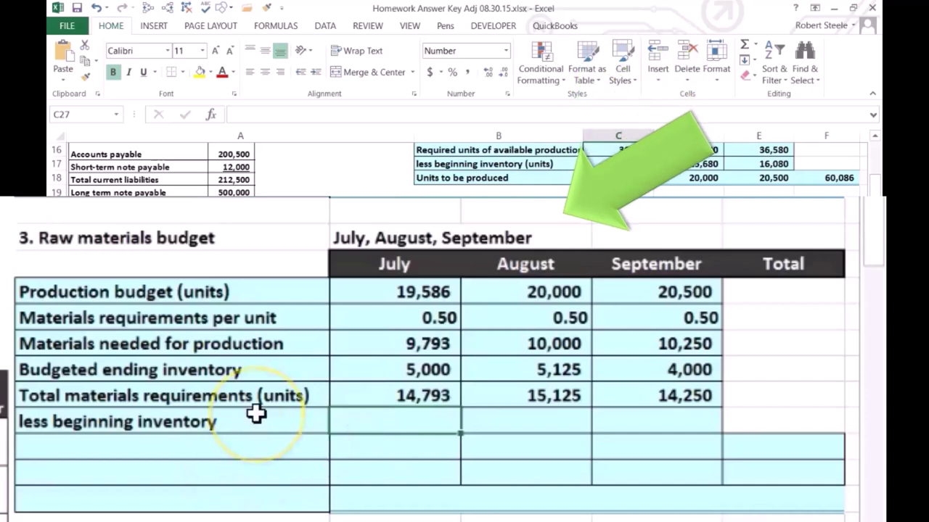
key(Right)
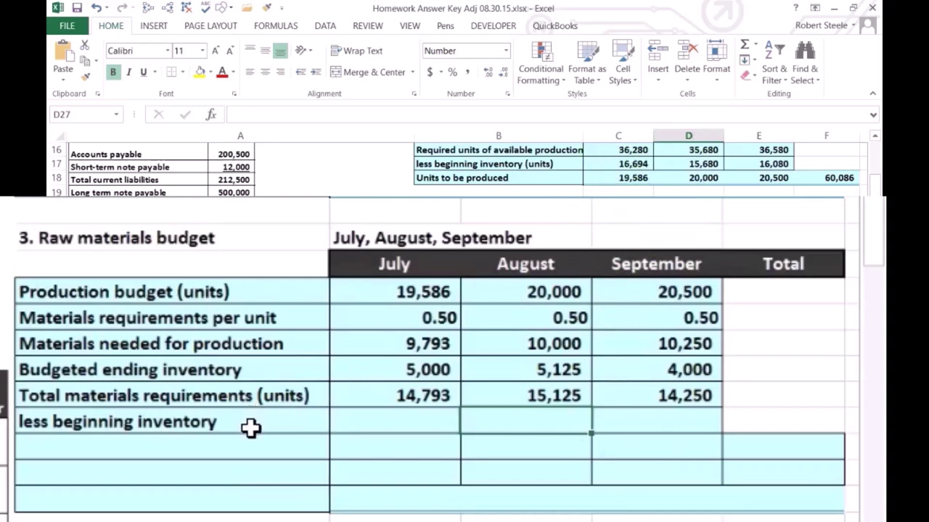
click(456, 428)
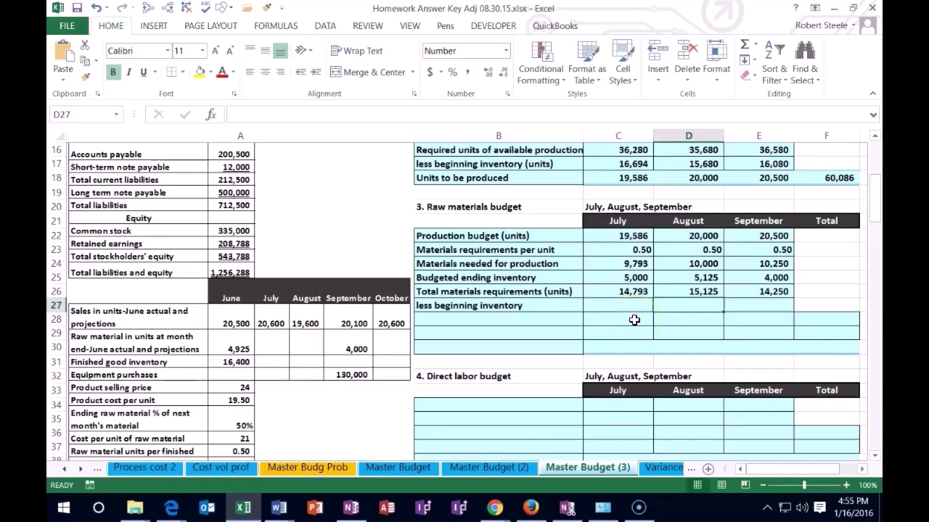
text(=)
click(629, 277)
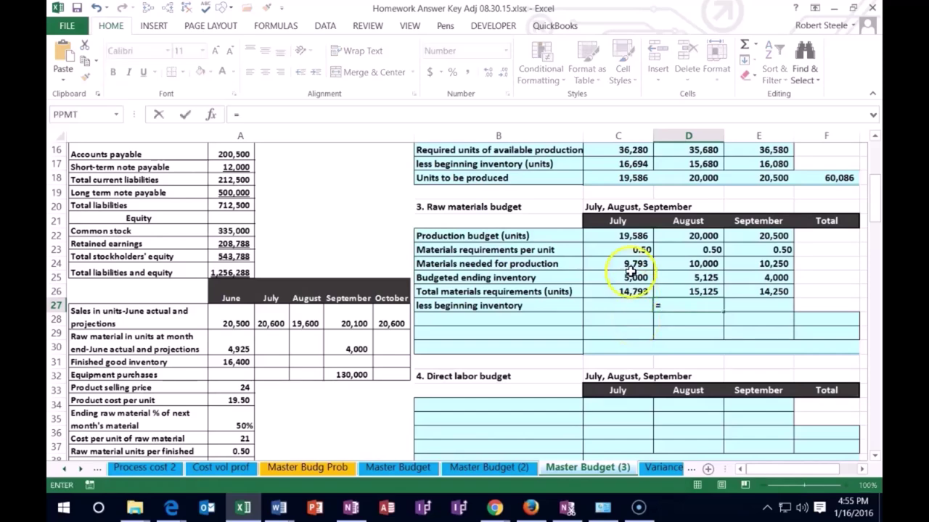
key(Tab)
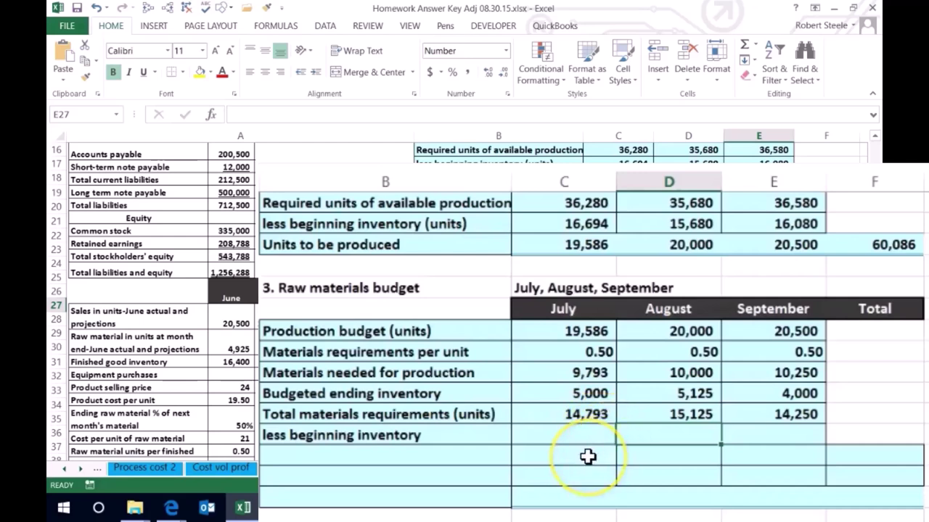
text(=)
click(574, 393)
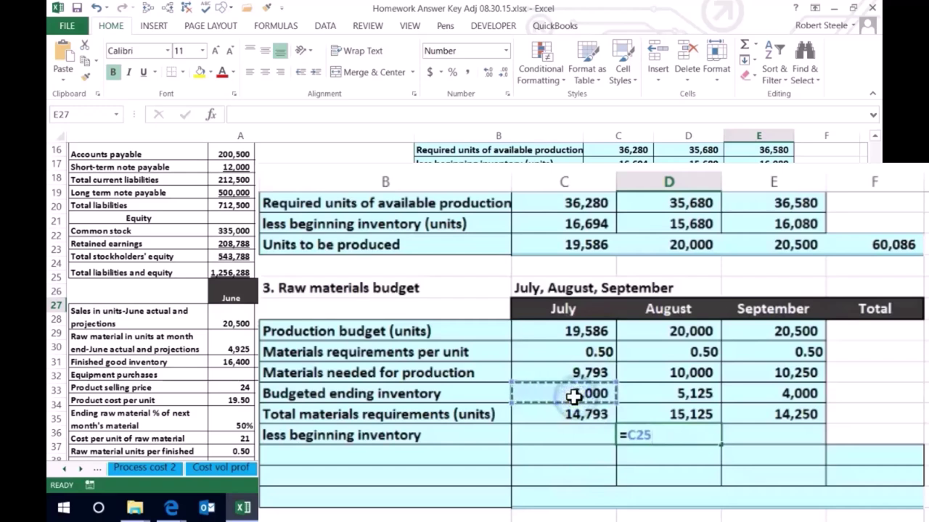
key(Tab)
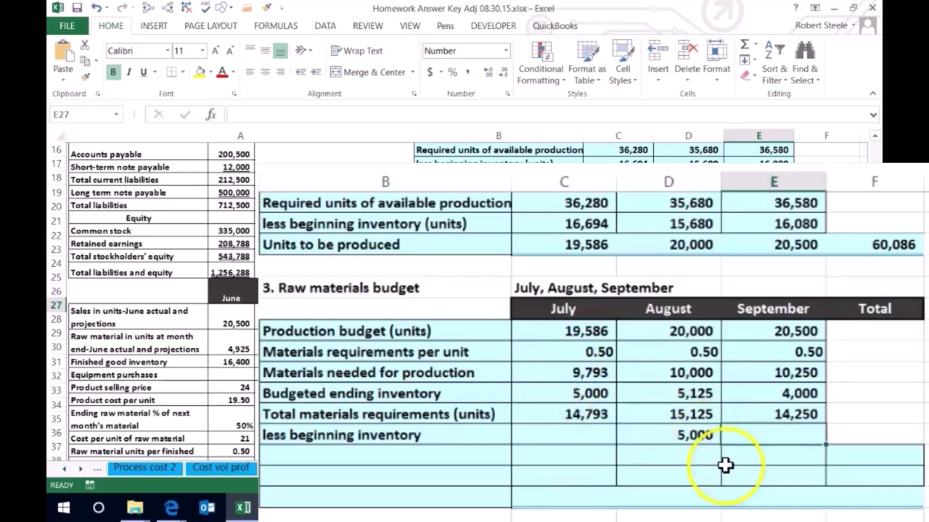
- Link September's beginning inventory in E27 to August's budgeted ending inventory with the formula =D25
text(=)
key(Escape)
click(711, 410)
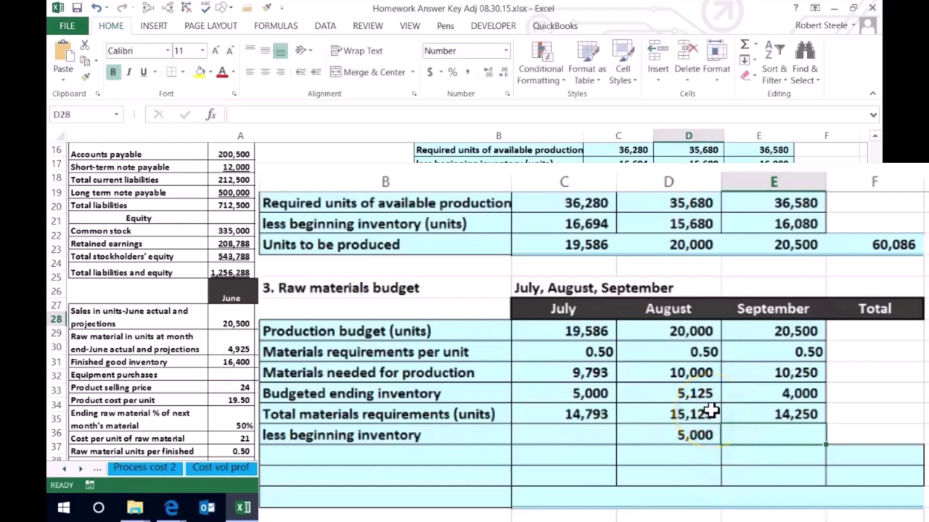
key(Up)
key(Left)
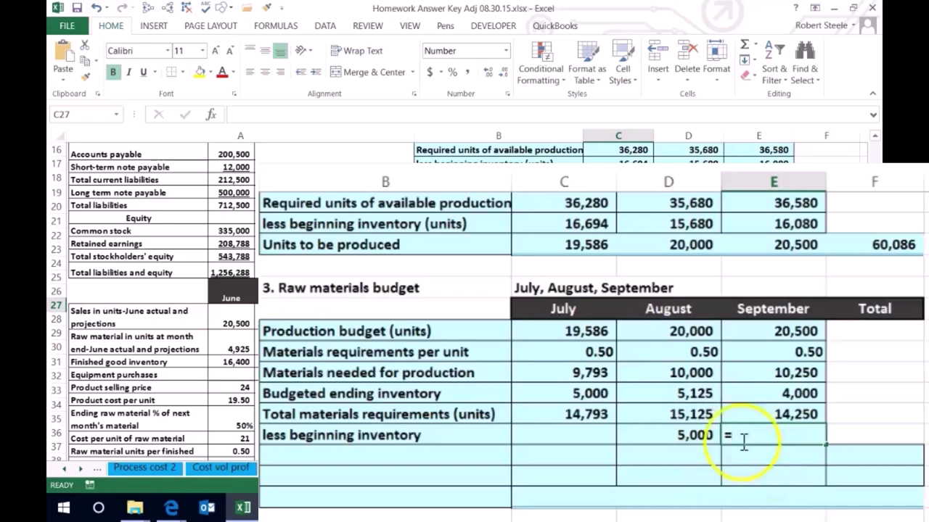
click(703, 394)
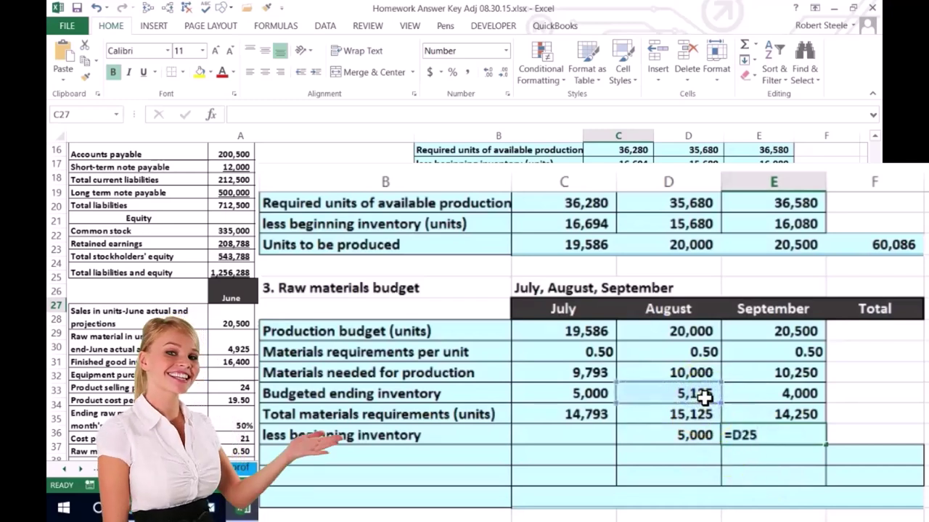
key(Return)
- Enter 4925 as July's beginning inventory in C27 of the raw materials budget
key(Up)
key(Left)
key(Left)
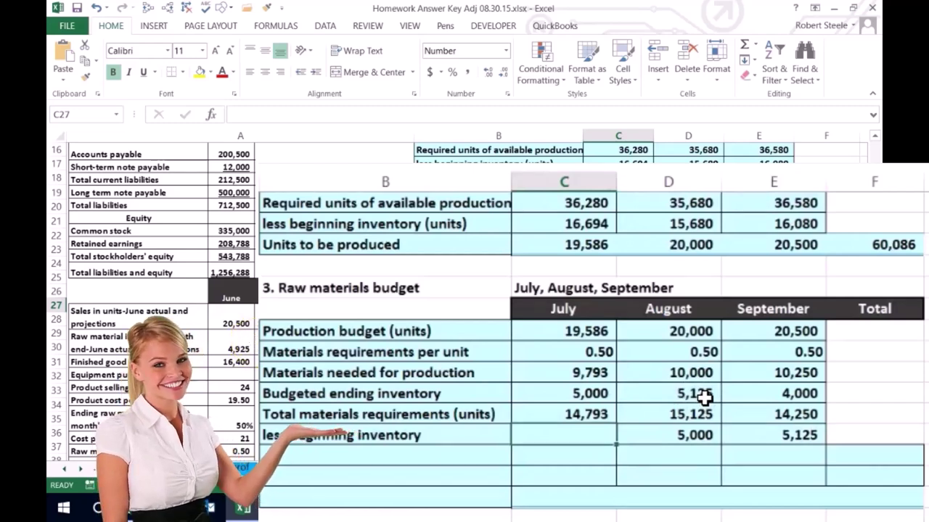
text(492)
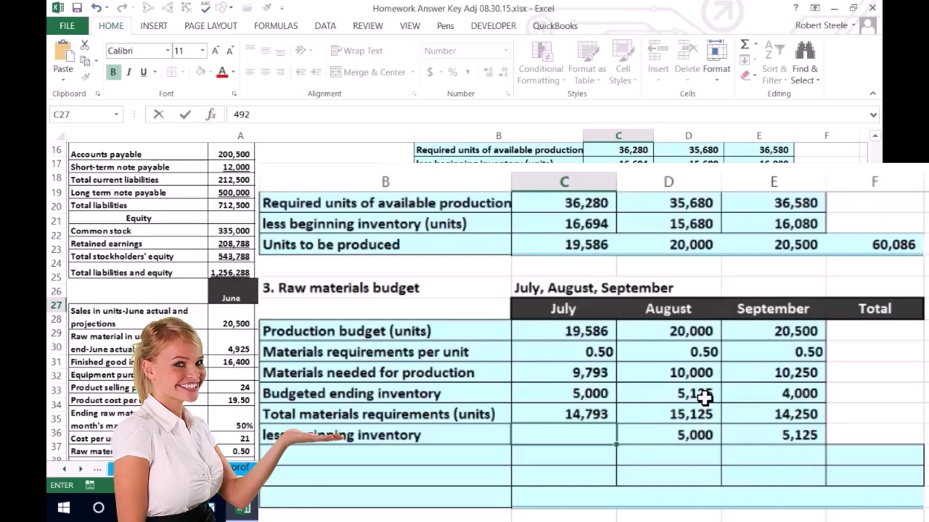
key(Return)
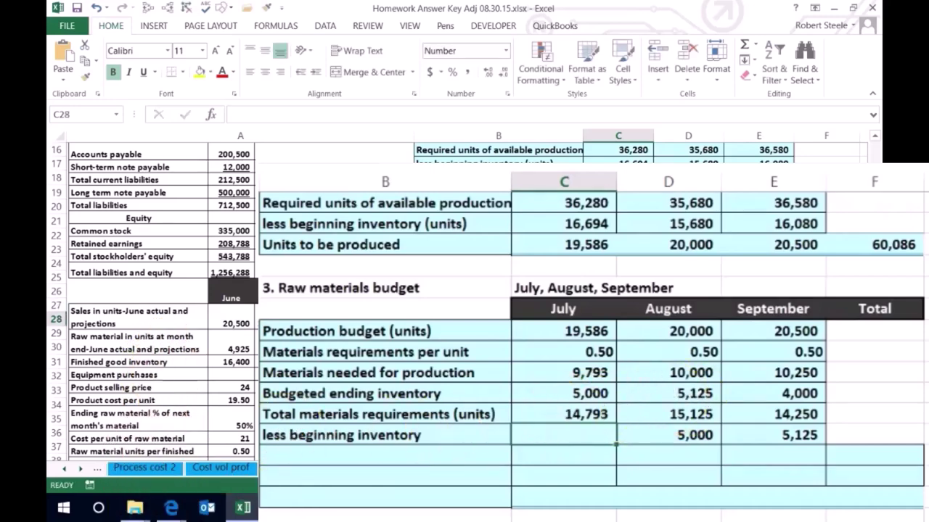
- Subtract July's beginning inventory from its total materials requirements in C28 with the formula =C26-C27
text(=)
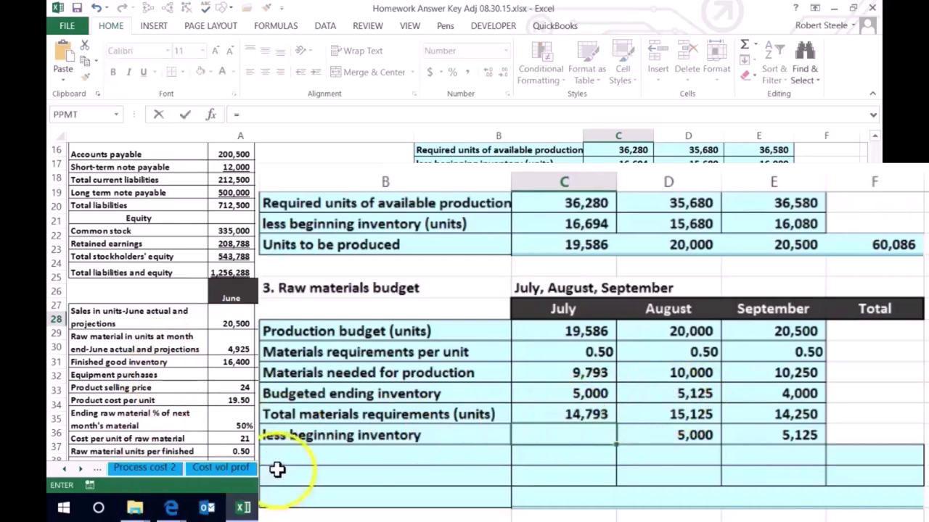
click(318, 452)
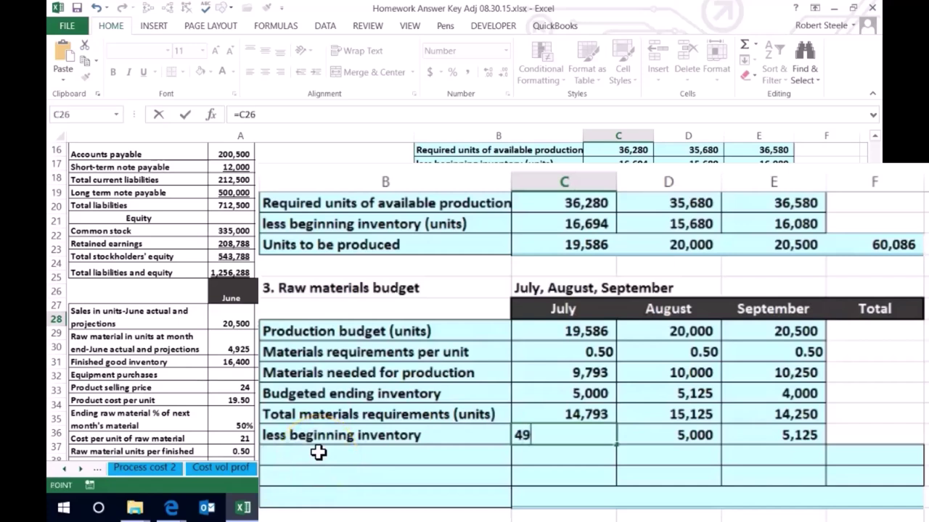
text(-)
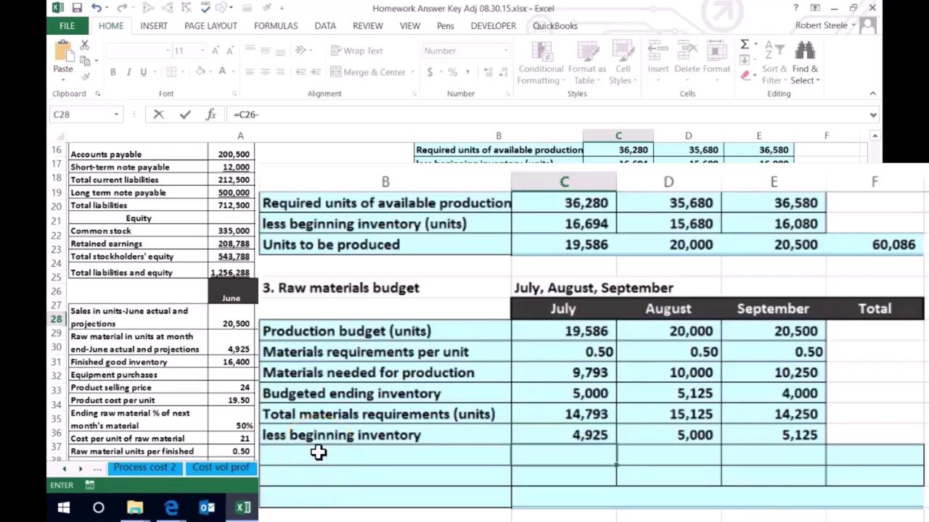
key(Up)
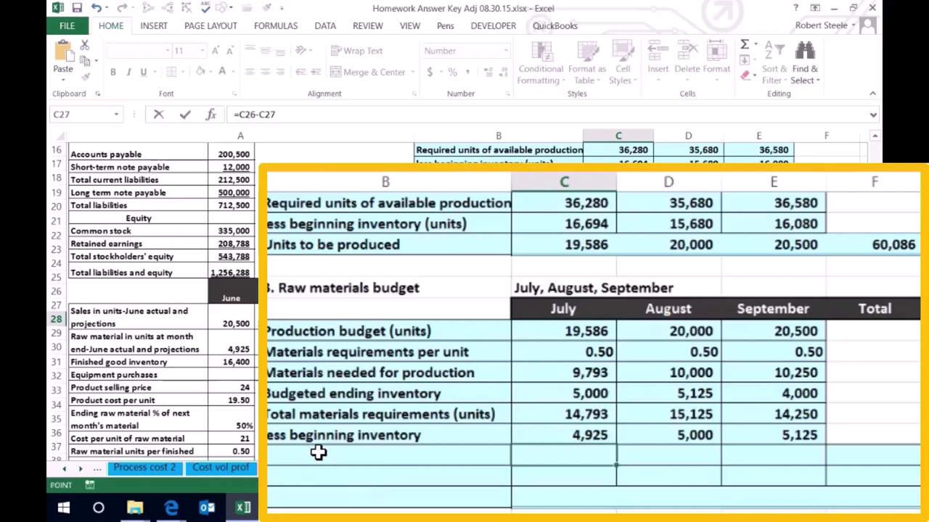
key(Tab)
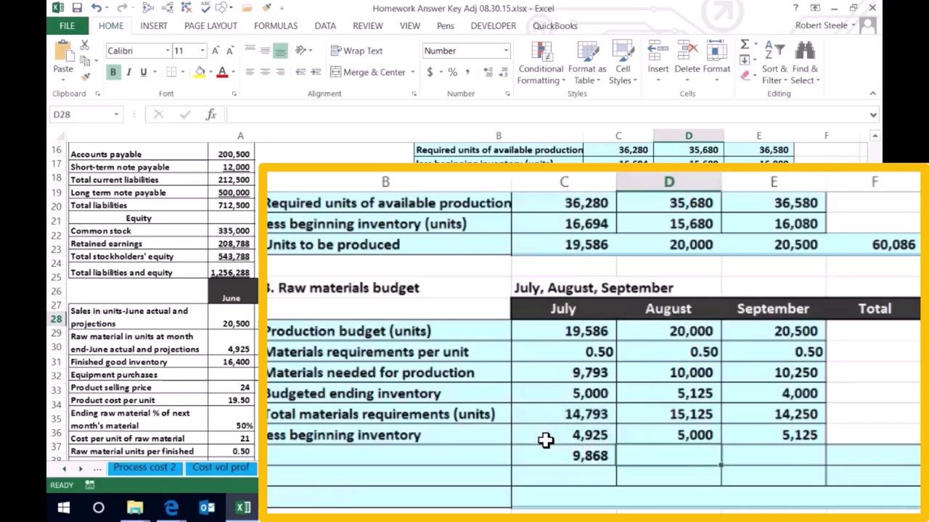
- Subtract August's beginning inventory from its total materials requirements in D28 with the formula =D26-D27
text(=)
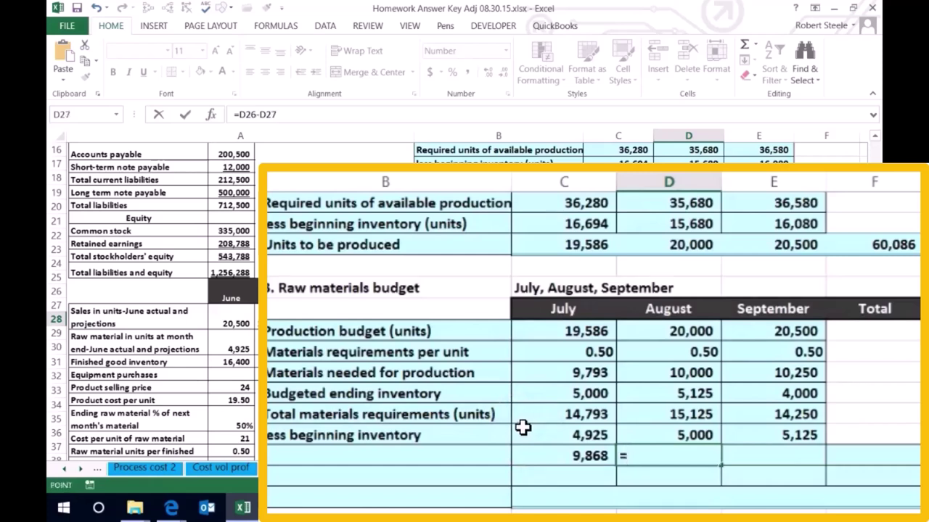
click(682, 415)
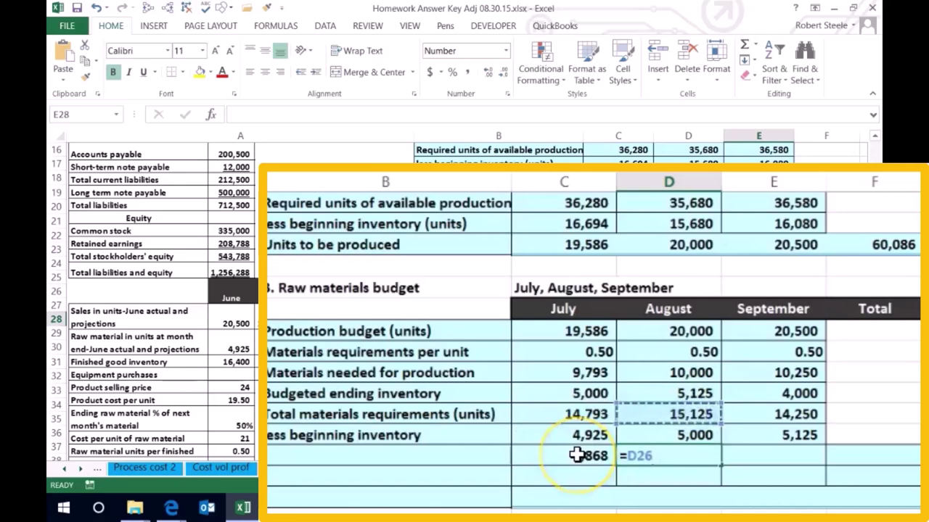
text(-)
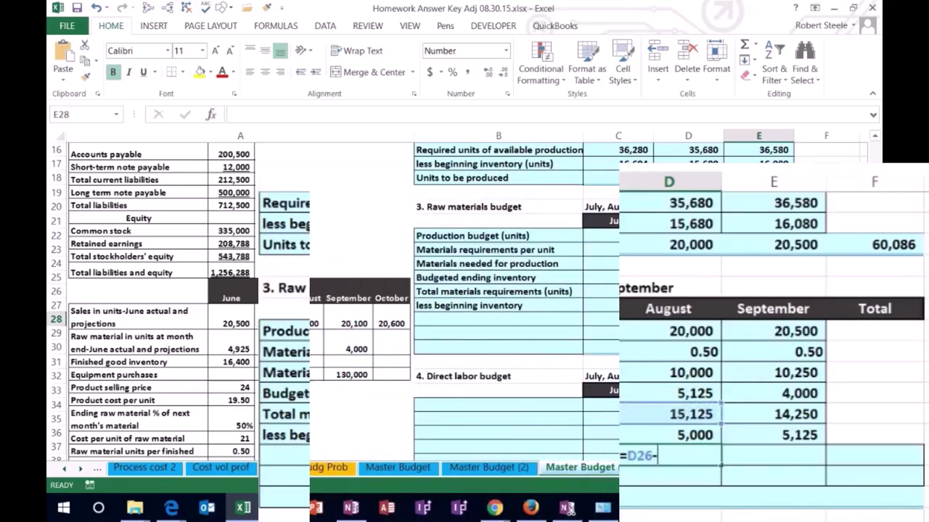
- Subtract September's beginning inventory from its total materials requirements in E28 with the formula =E26-E27
text(=)
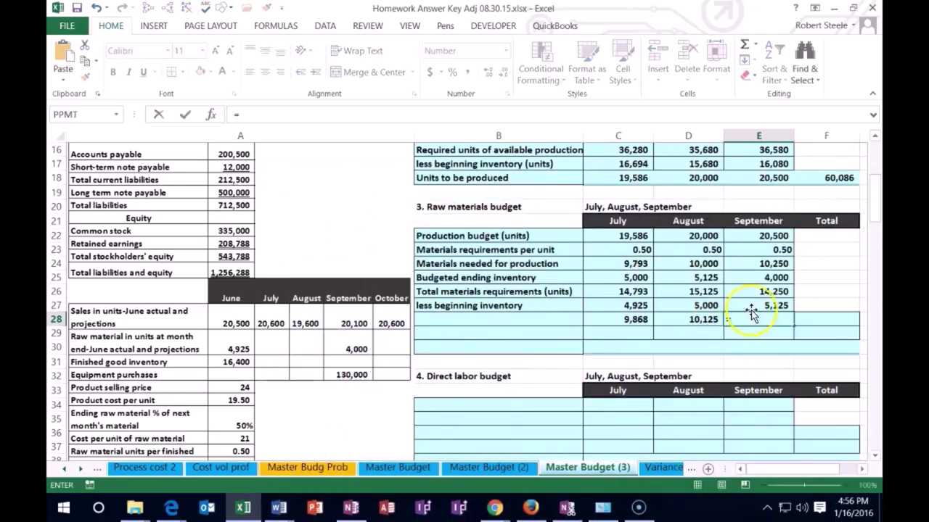
click(759, 291)
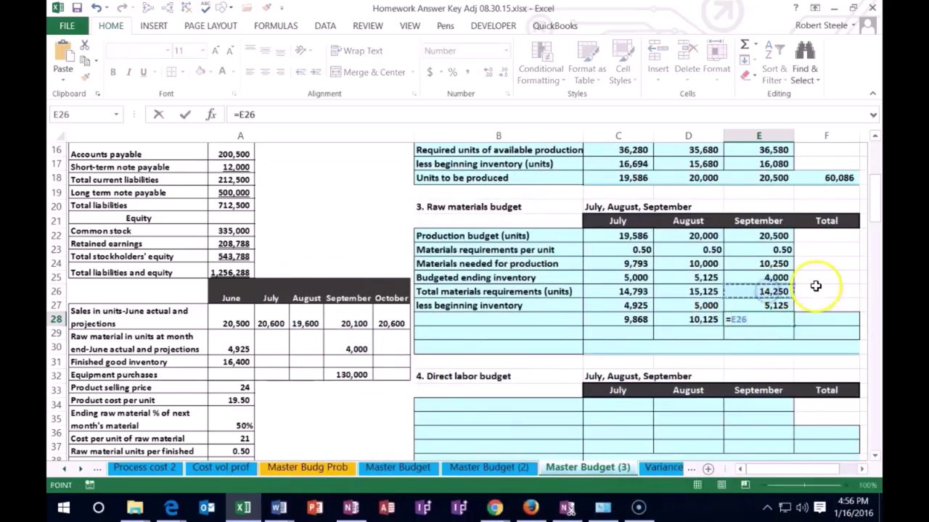
text(-)
click(765, 306)
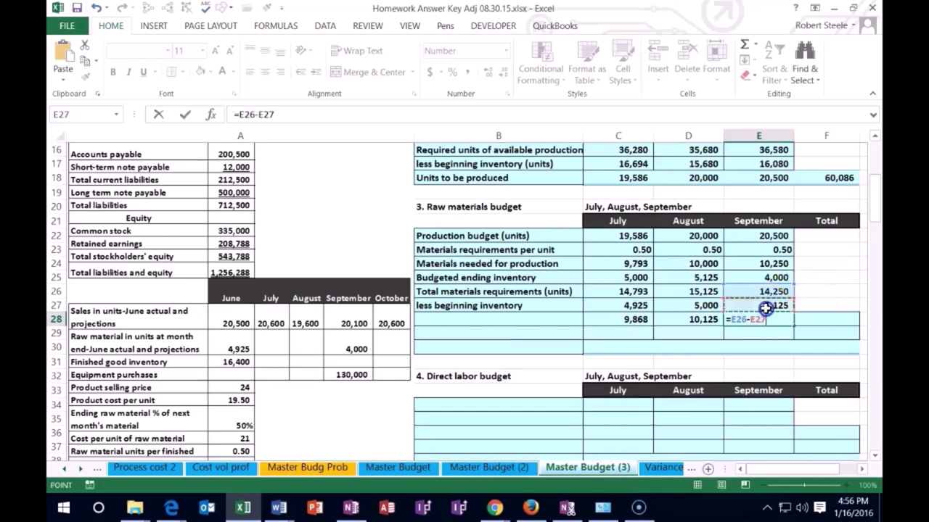
key(Return)
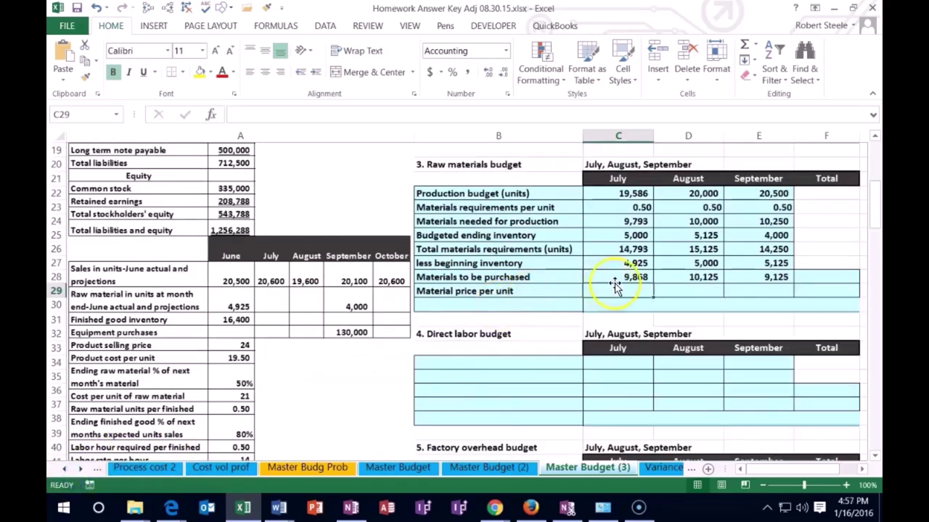
- Total the July, August and September materials to be purchased in F28 with a SUM formula over C28:E28
click(826, 277)
text(=s)
key(BackSpace)
text(sum()
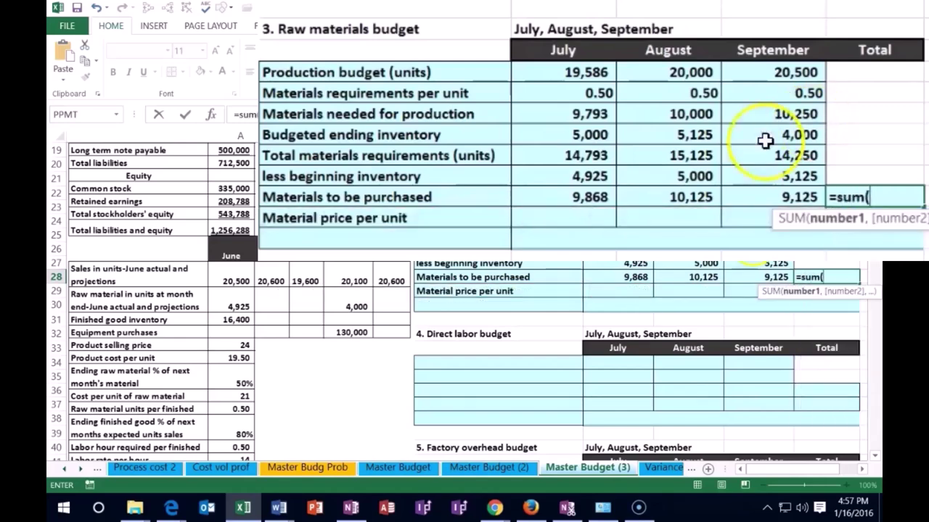
drag(634, 277, 755, 277)
key(Return)
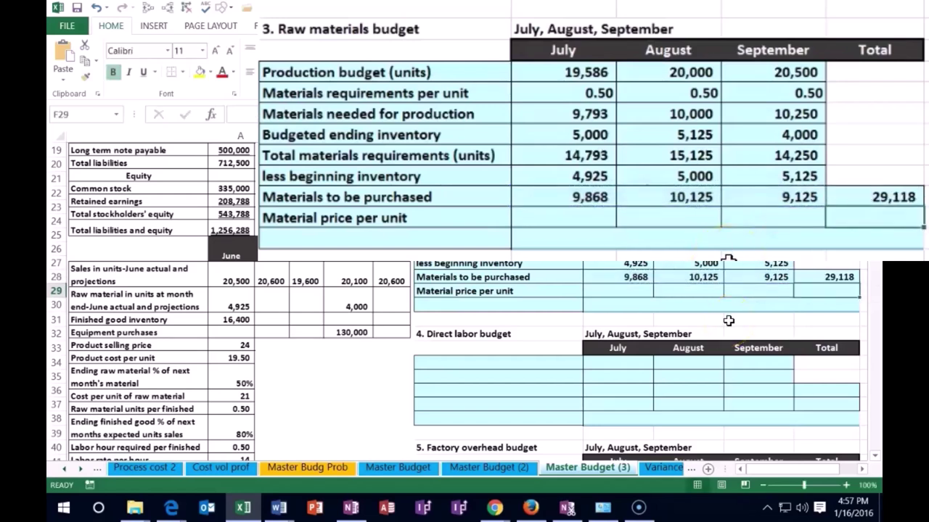
- Enter a material price per unit of 21 for July, August, September and the Total column in row 29
key(Left)
key(Left)
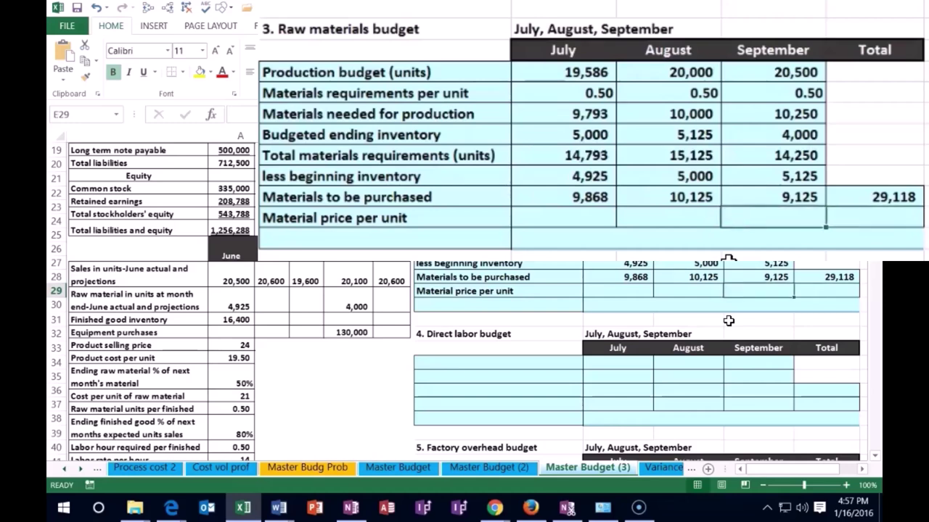
key(Left)
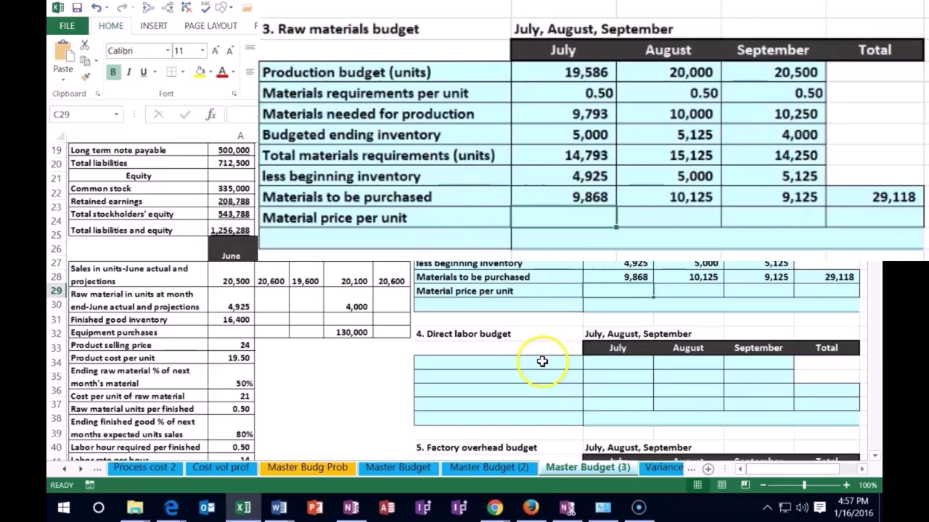
scroll(542, 361, down, 1)
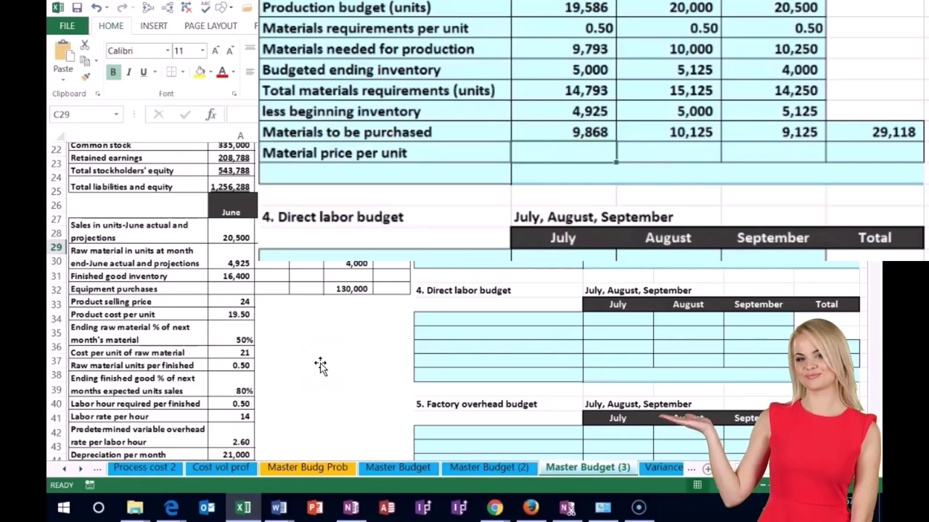
scroll(320, 365, up, 1)
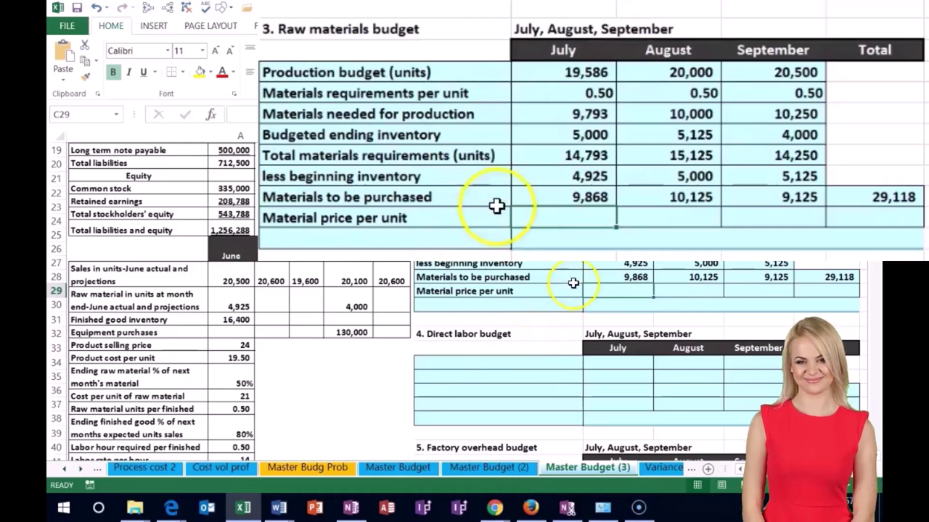
text(21)
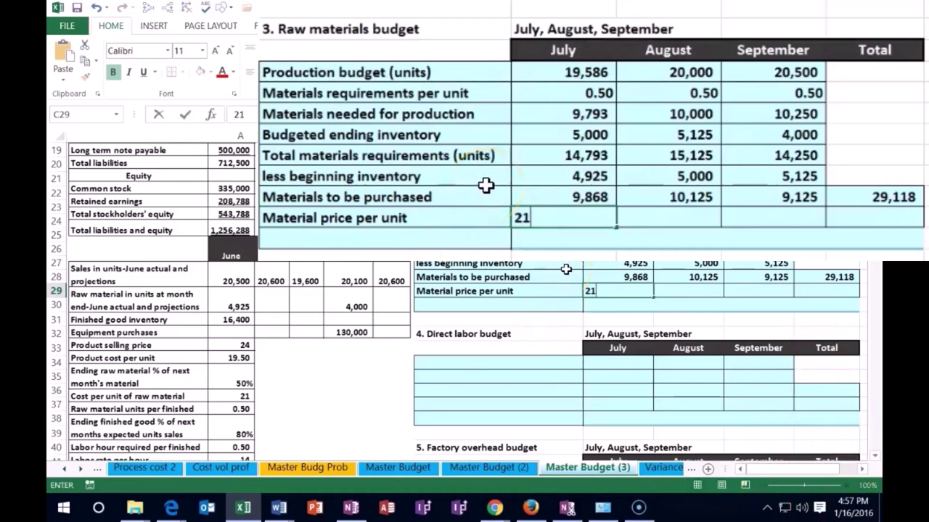
key(Tab)
text(21)
key(Tab)
text(21)
key(Tab)
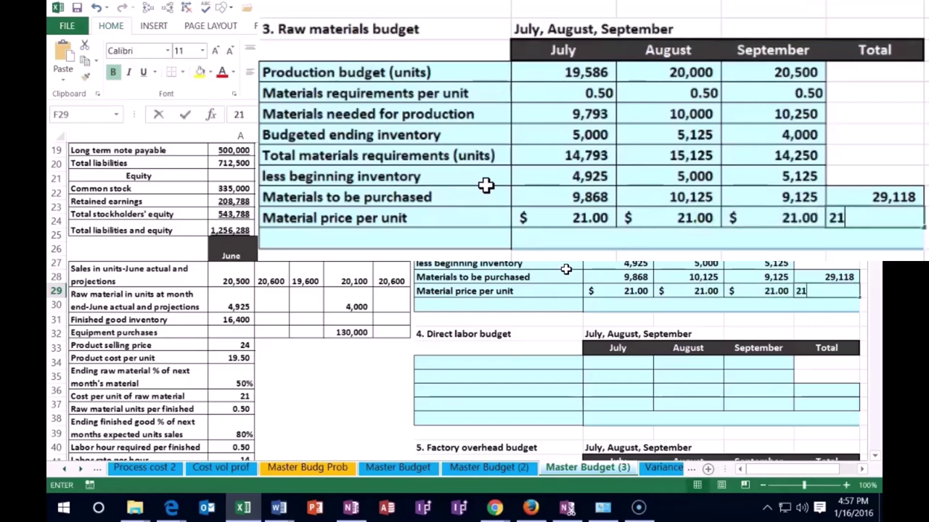
key(Return)
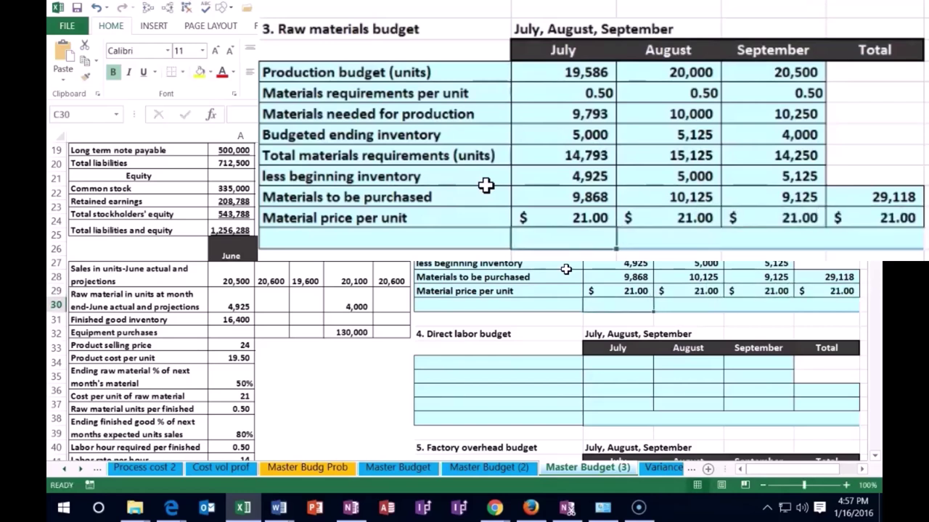
- Multiply July's materials to be purchased by the material price per unit in C30 with the formula =C28*C29
text(=)
click(517, 191)
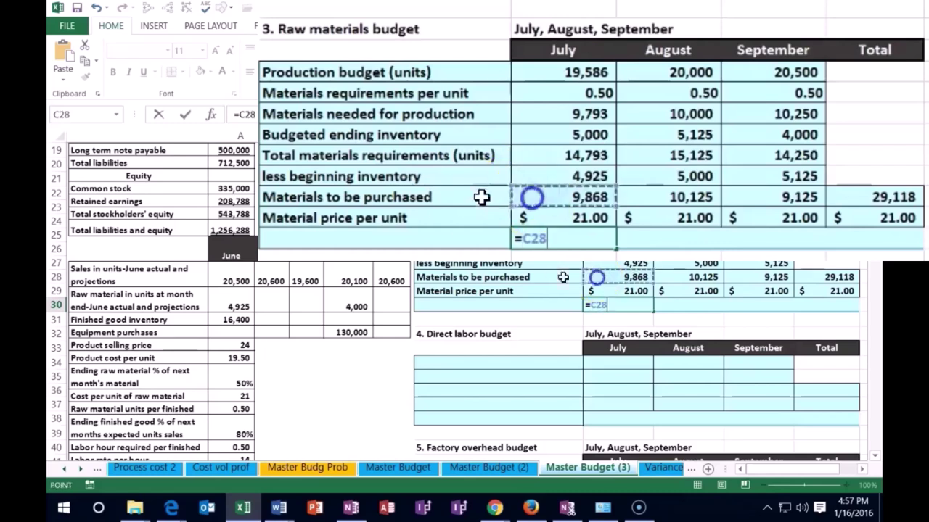
text(*)
click(537, 210)
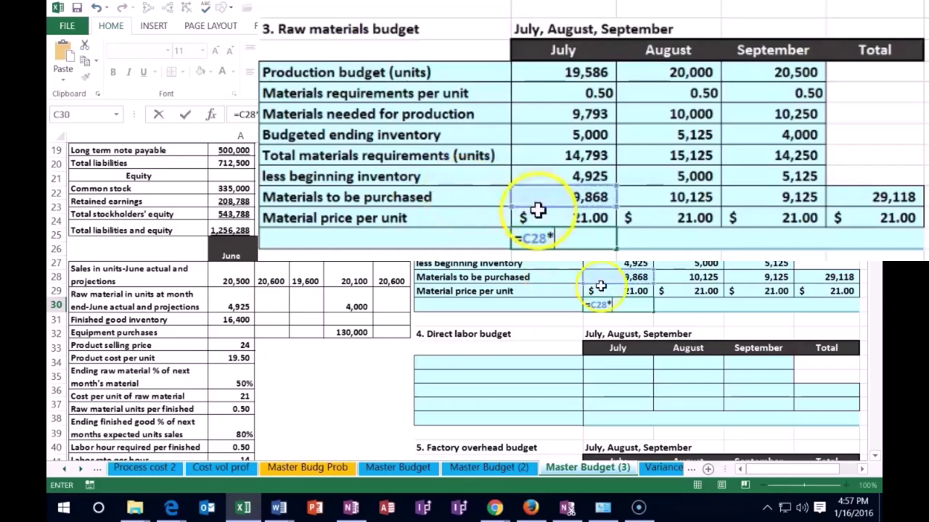
key(Return)
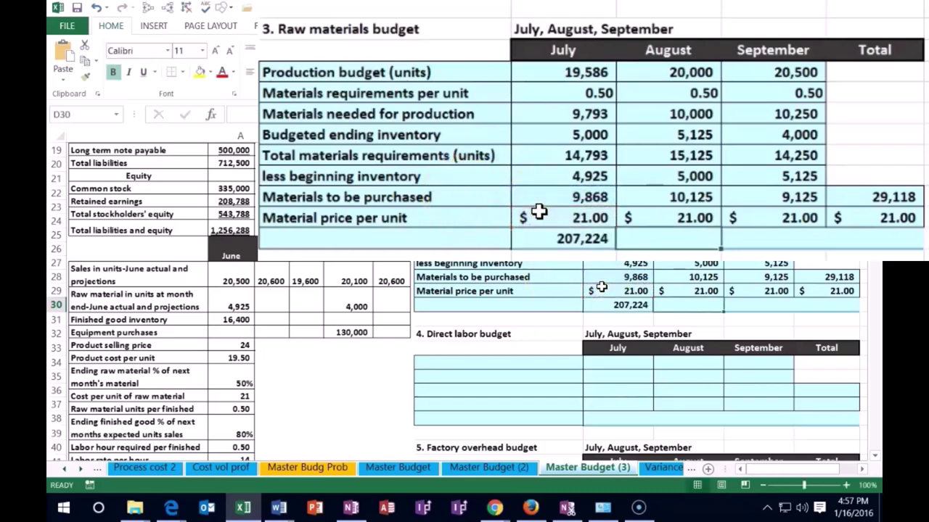
- Copy the formatting of July's material price per unit in C29 onto July's purchase cost in C30
click(531, 238)
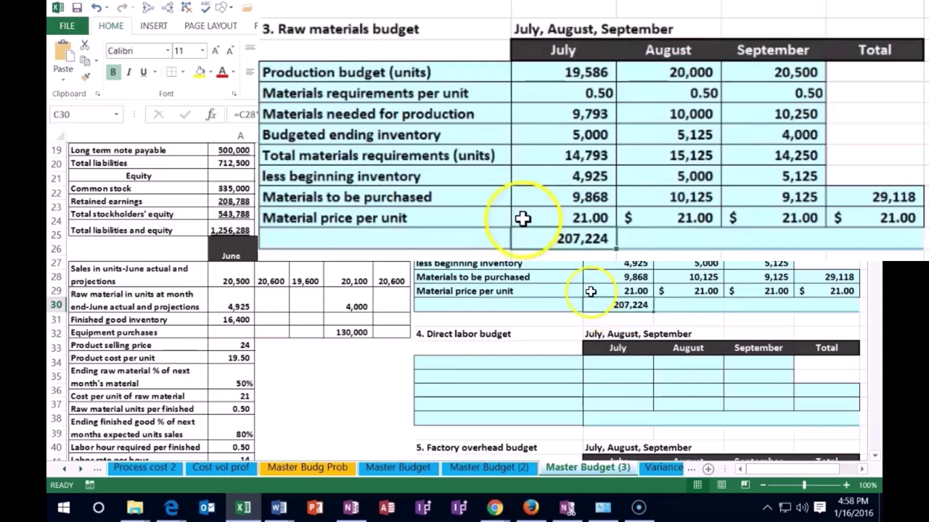
click(540, 215)
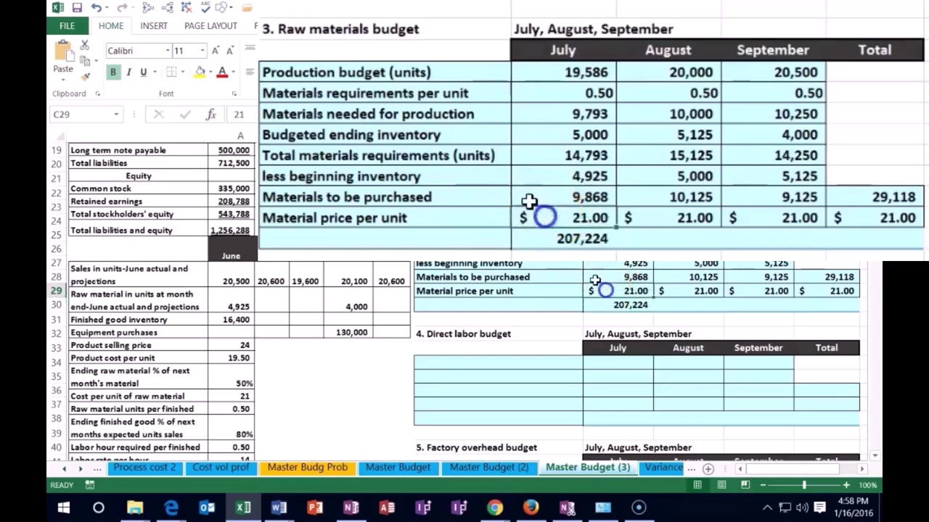
click(85, 76)
click(561, 236)
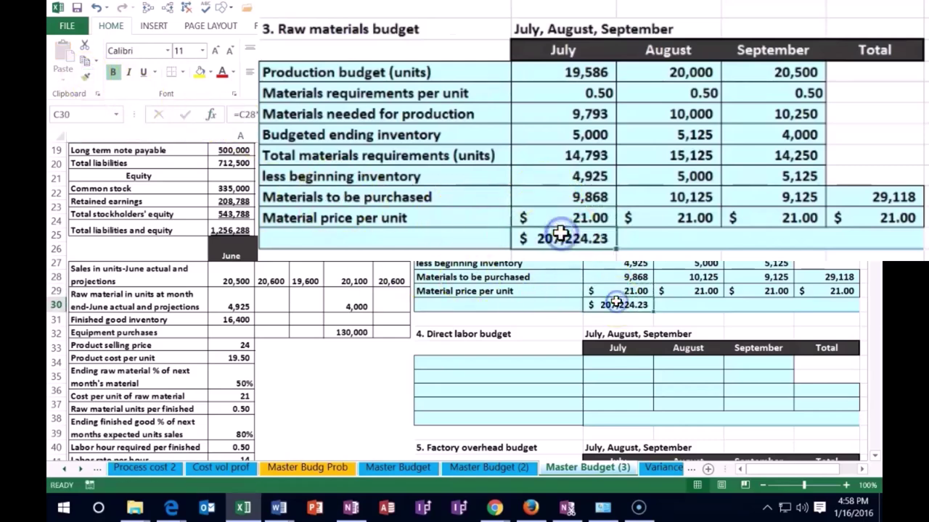
click(602, 59)
mouse_move(627, 129)
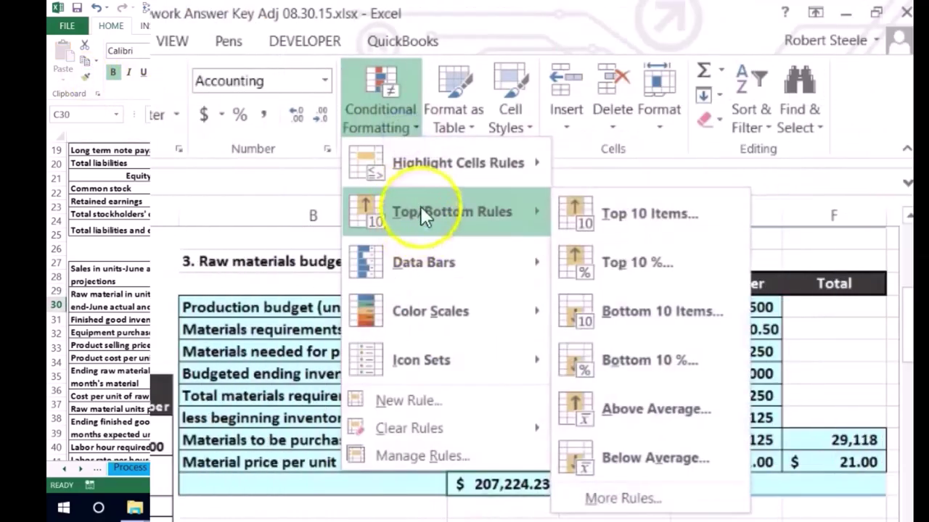
click(513, 109)
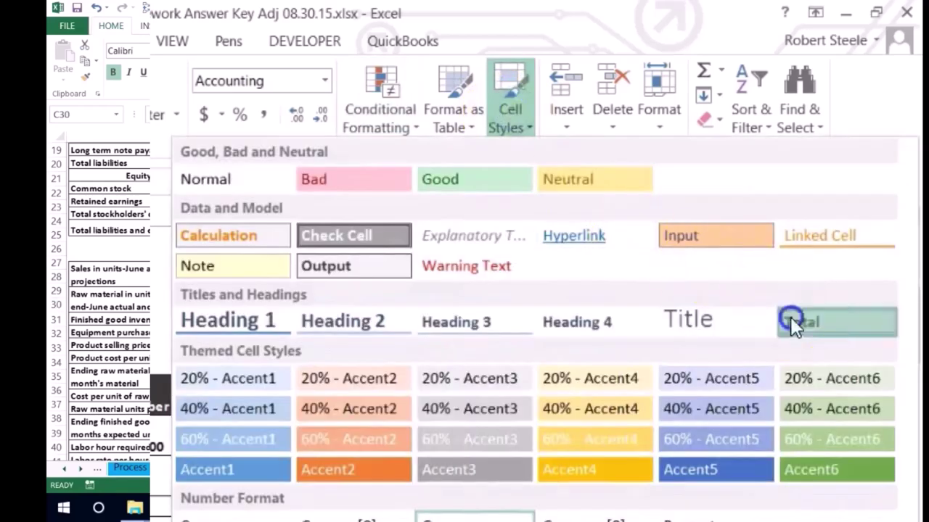
click(845, 319)
click(709, 488)
click(534, 484)
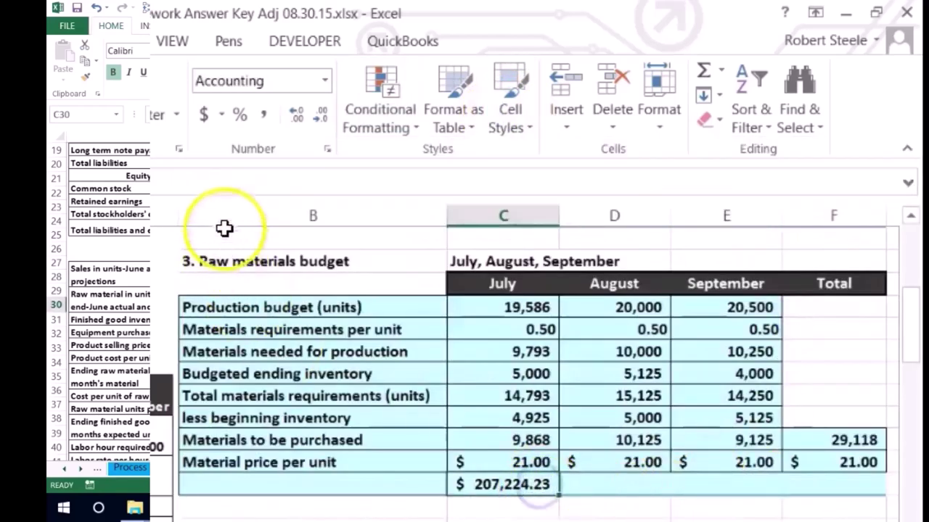
- Display July's purchase cost in C30 with no decimal places and copy its formatting onto D30:F30
click(296, 115)
click(299, 114)
click(319, 115)
click(319, 115)
click(319, 115)
click(319, 114)
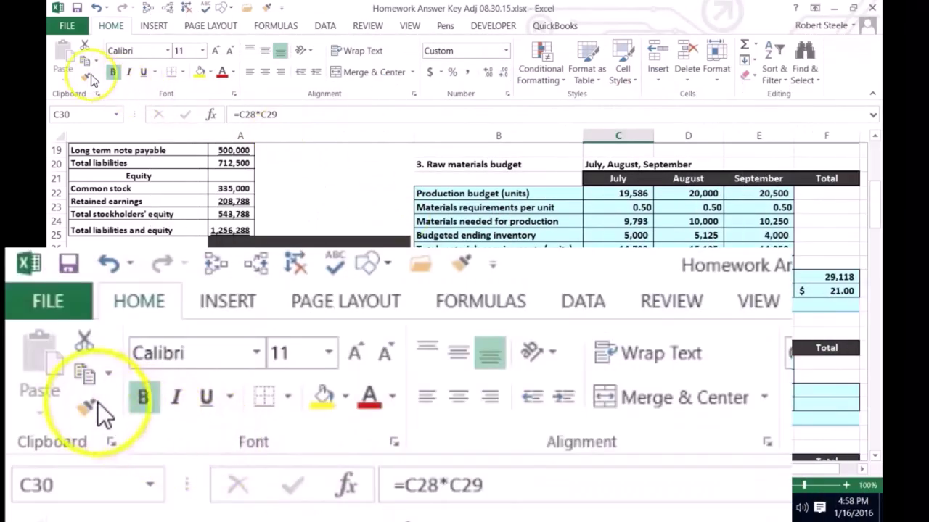
click(86, 74)
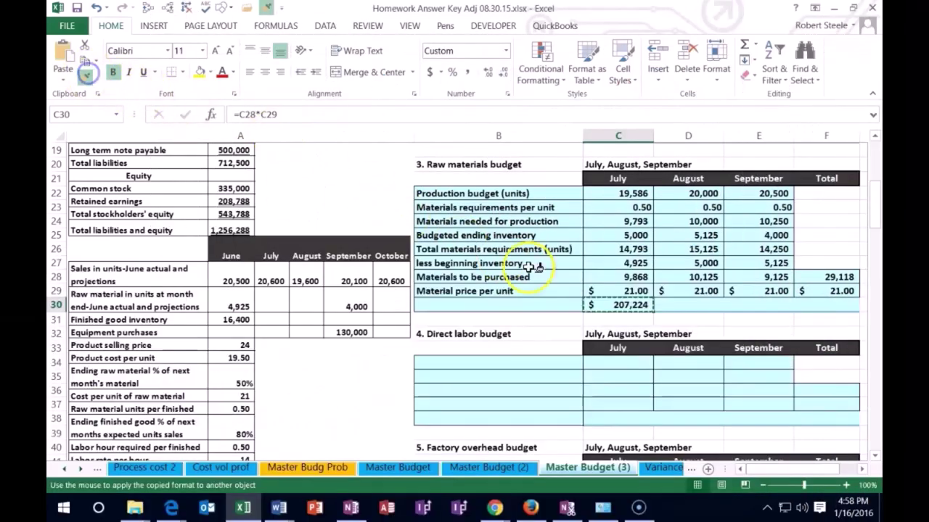
drag(678, 306, 811, 303)
- Multiply August's materials to be purchased by the material price per unit in D30 with the formula =D28*D29
click(693, 305)
text(=)
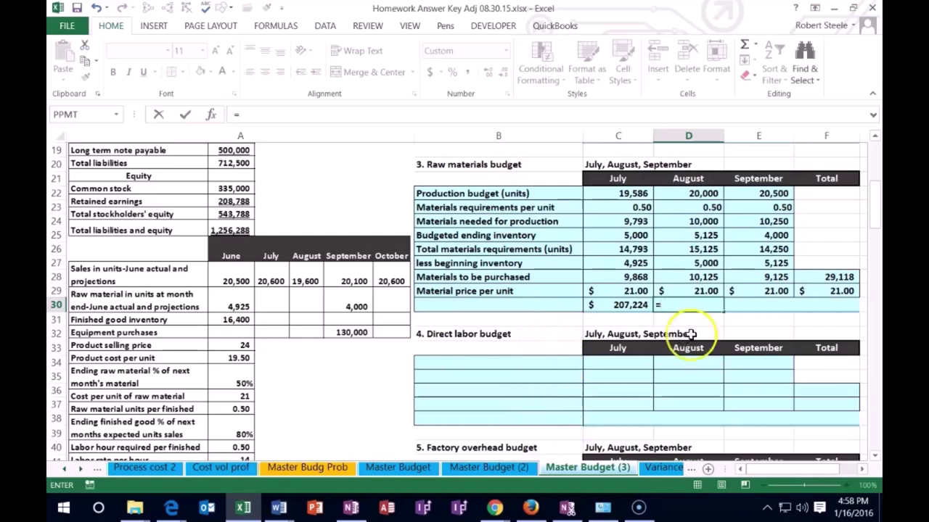
click(686, 277)
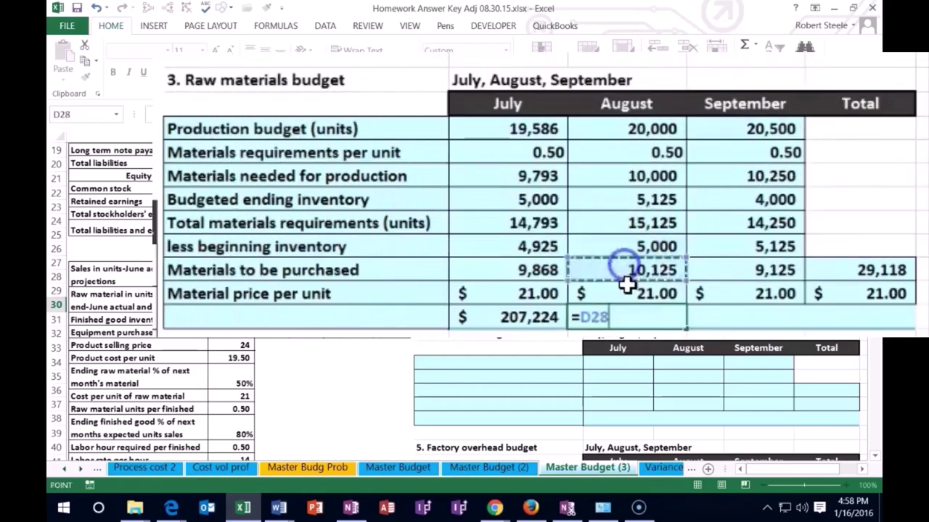
text(*)
click(651, 299)
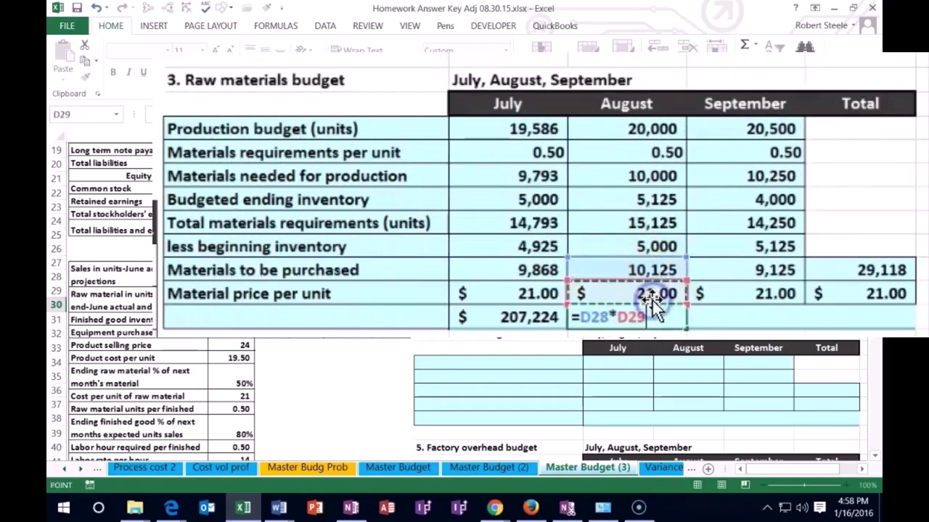
key(Tab)
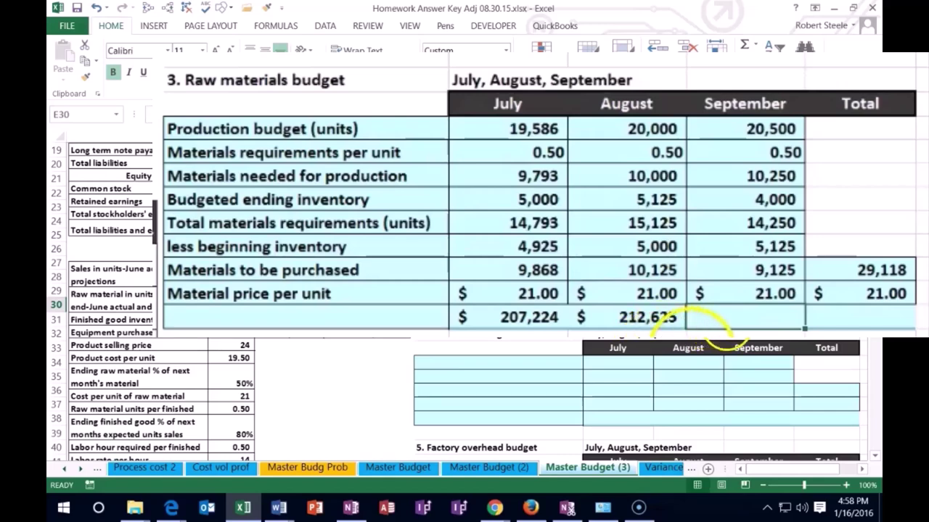
- Multiply September's materials to be purchased by the material price per unit in E30 with the formula =E28*E29
text(=)
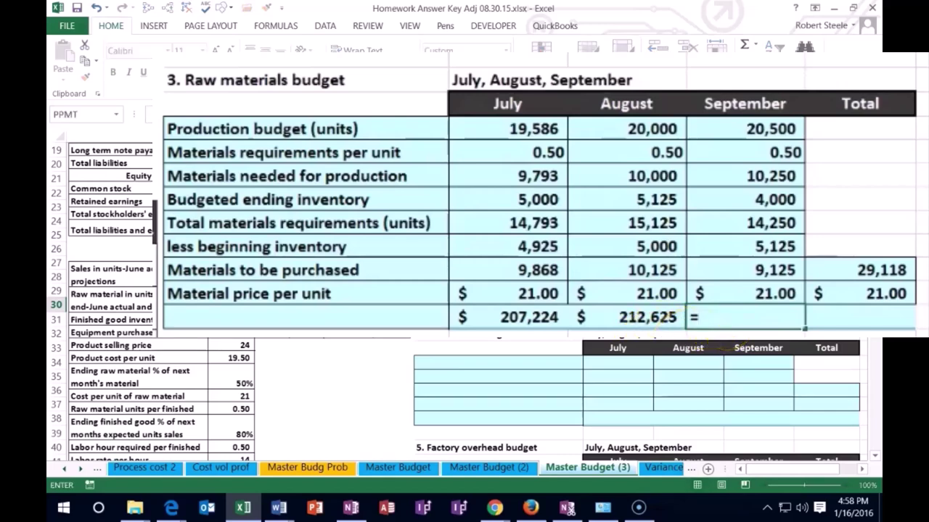
click(747, 270)
text(*)
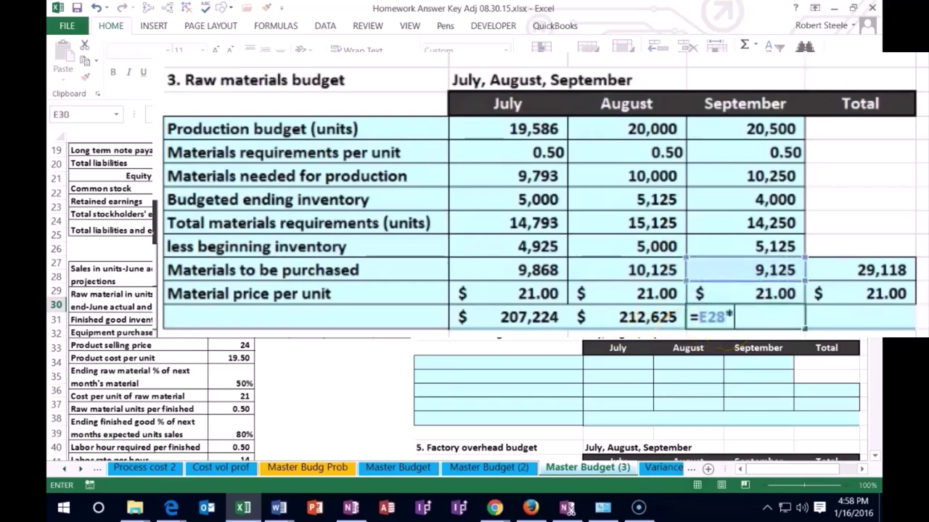
click(754, 293)
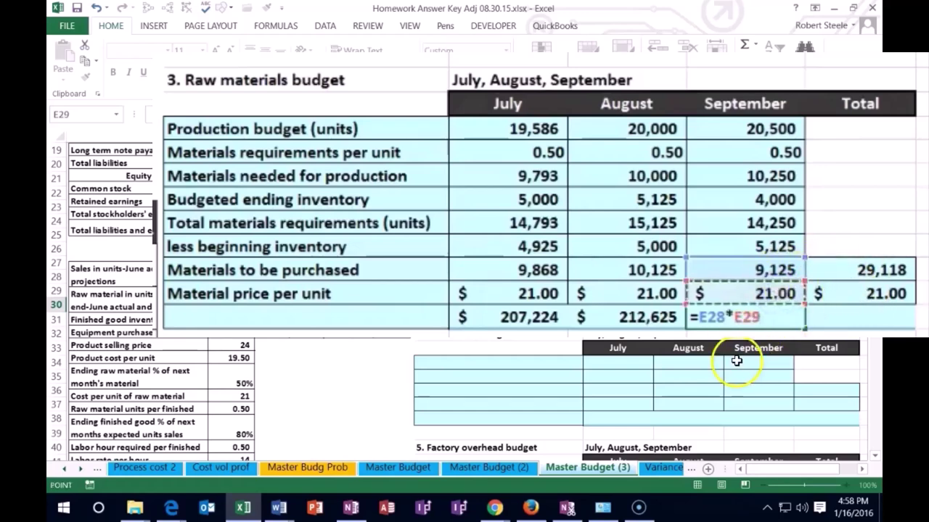
key(Return)
- Calculate the total purchase cost in F30 with the formula =F28*F29 and check it against the sum of C30:E30
drag(541, 317, 722, 319)
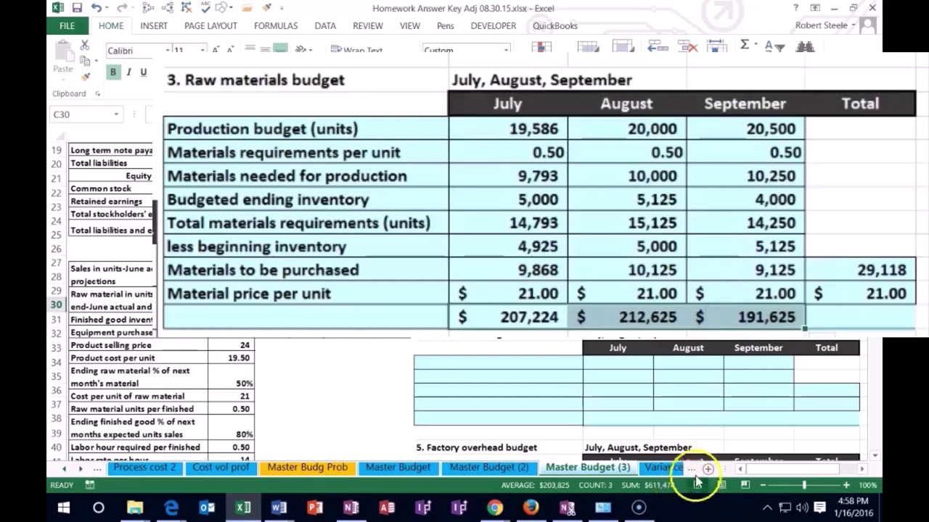
click(874, 317)
text(=)
key(Up)
key(Up)
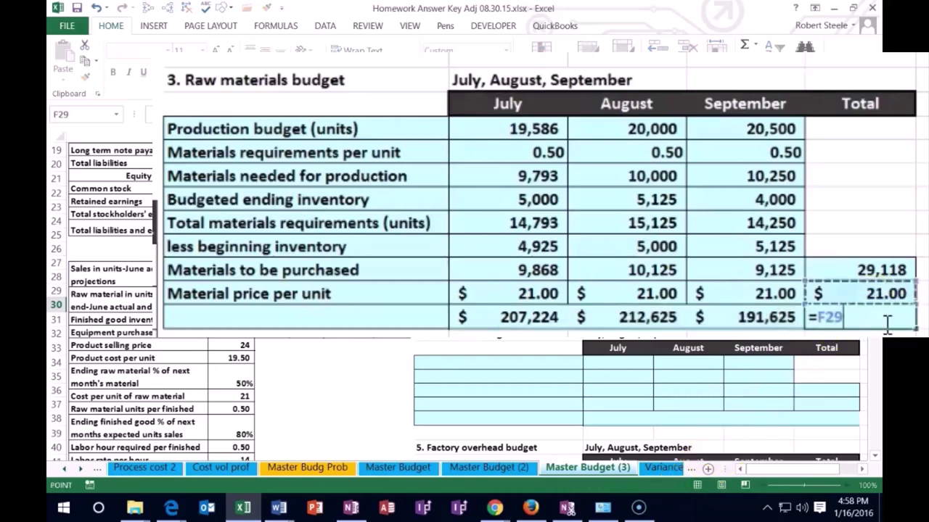
text(*)
key(Up)
key(Up)
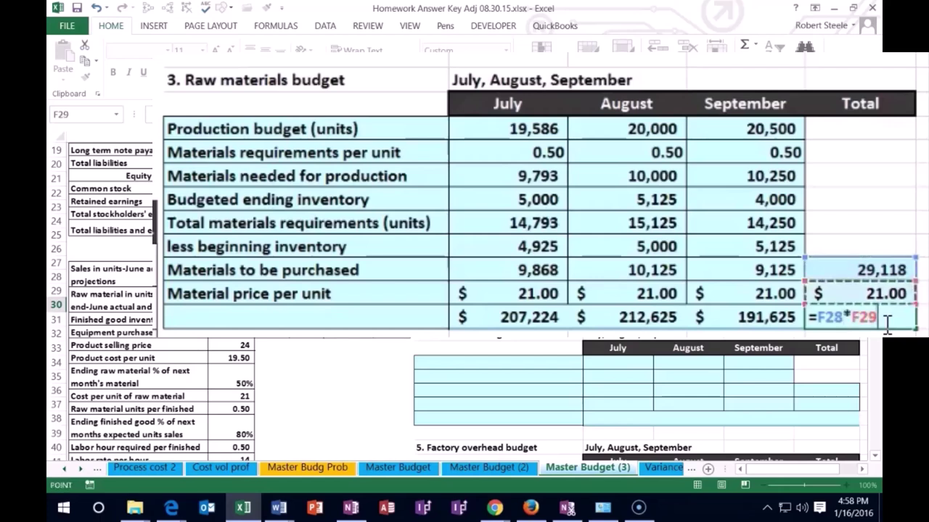
key(Return)
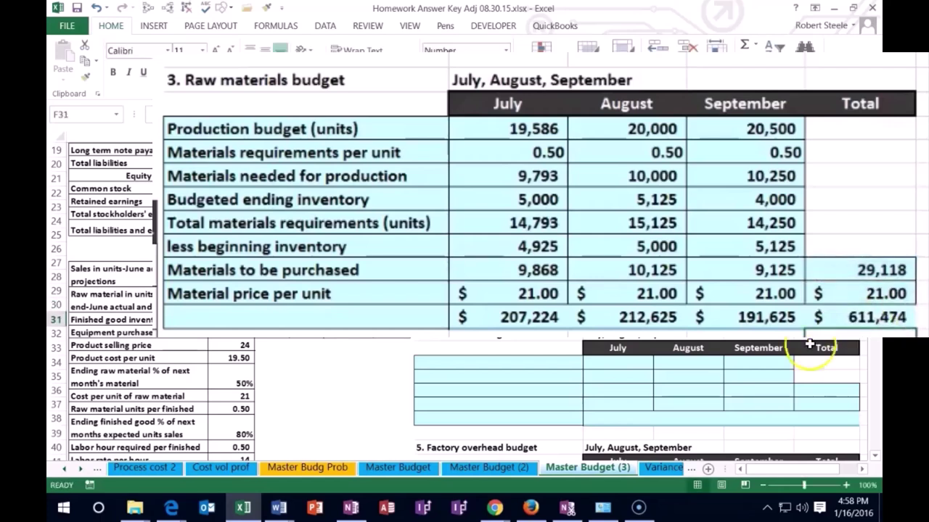
drag(747, 317, 532, 317)
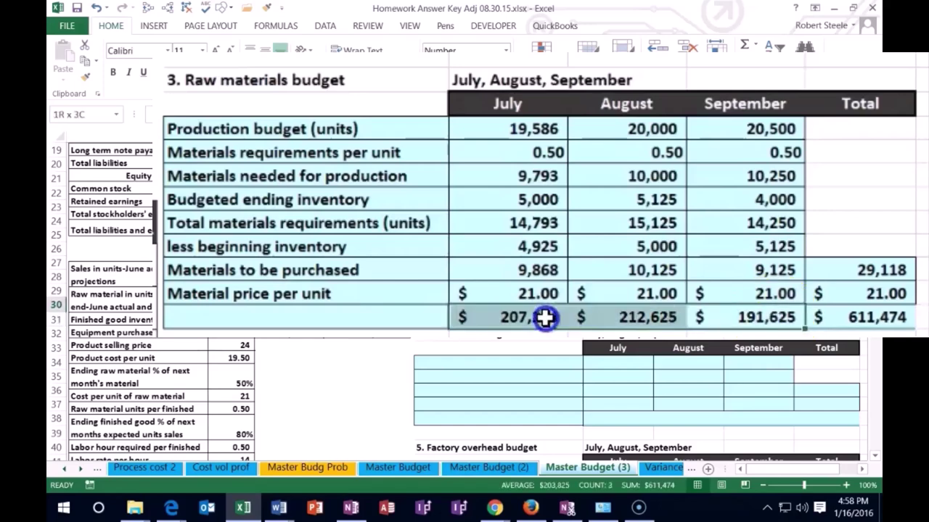
- Label row 30 of the raw materials budget "Total cost of direct material purchases" in B30
click(326, 317)
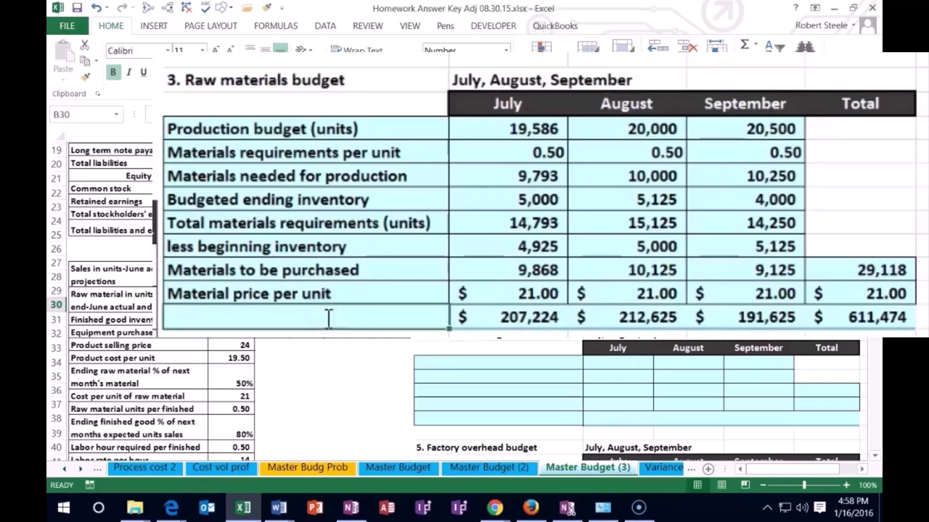
text(Total )
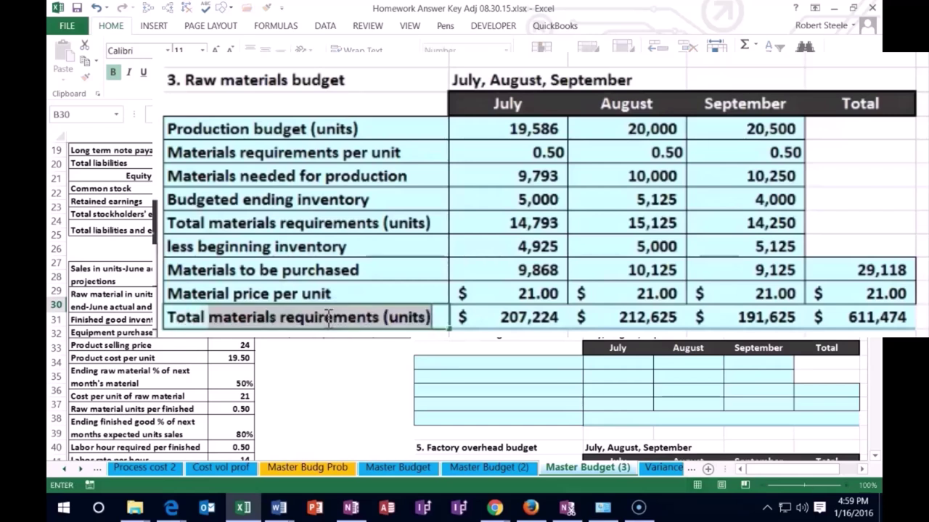
text(cost of dir)
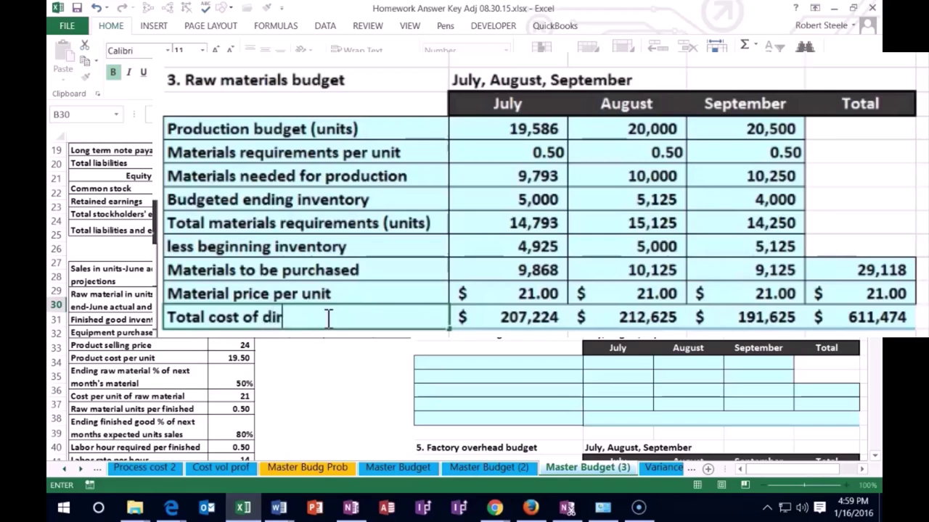
text(ect material pur)
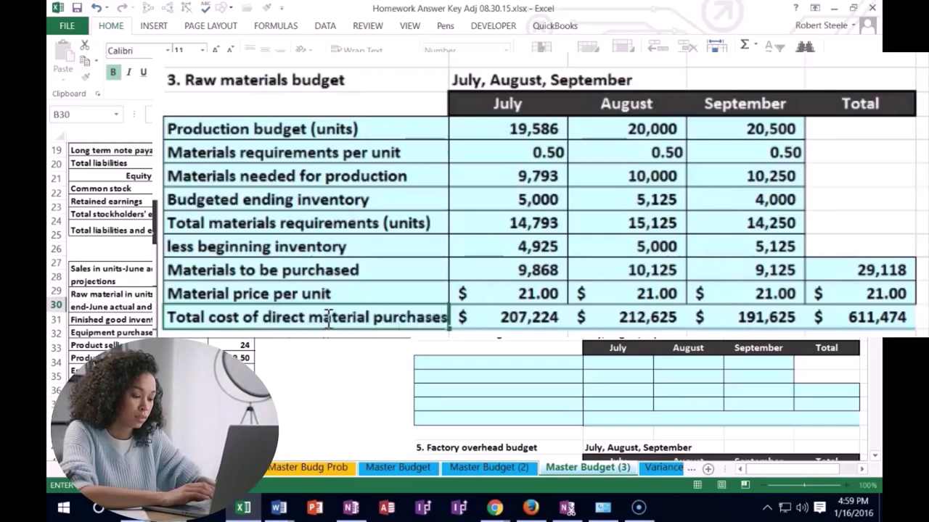
text(chases)
key(Return)
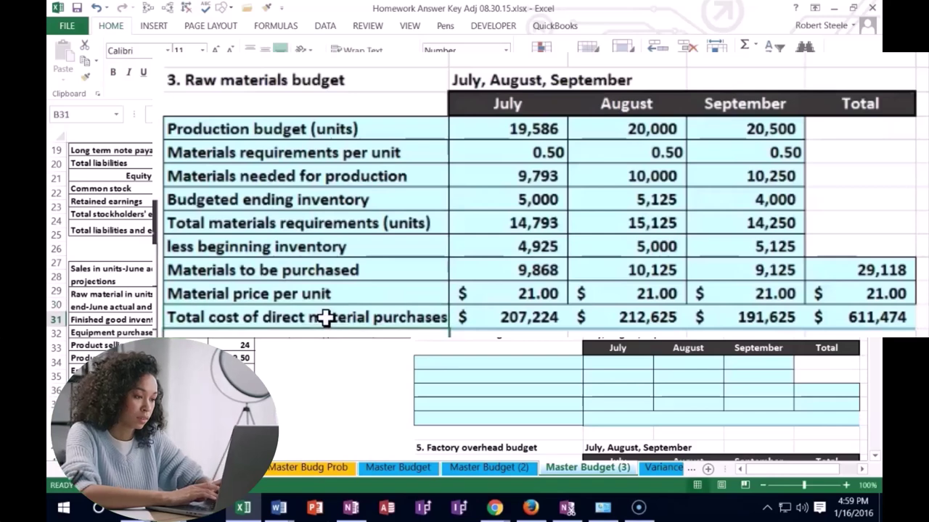
- Review July's raw materials figures and formulas down column C, starting from the materials needed for production in C24
click(483, 182)
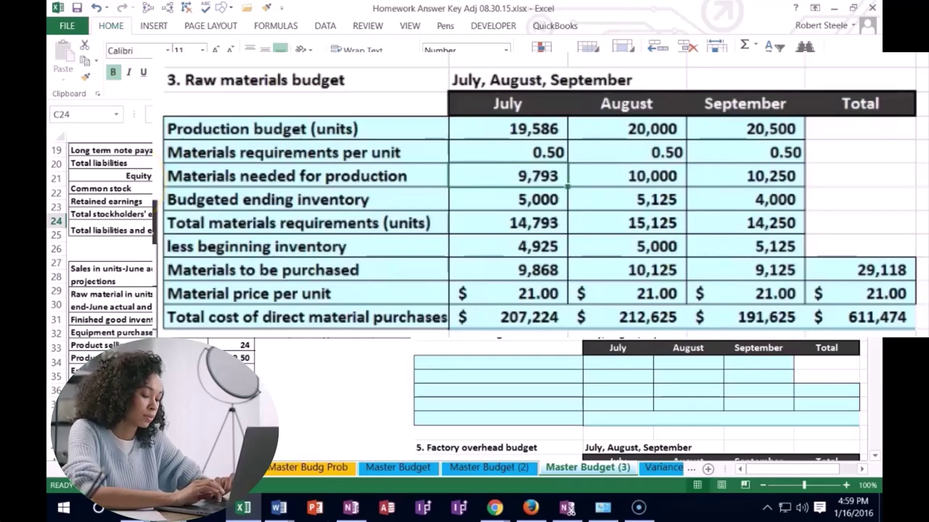
click(508, 200)
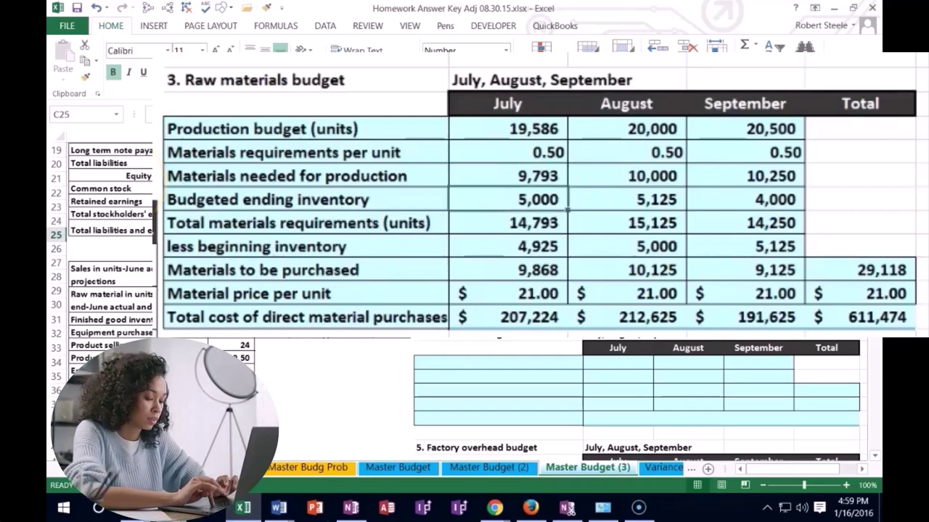
key(Down)
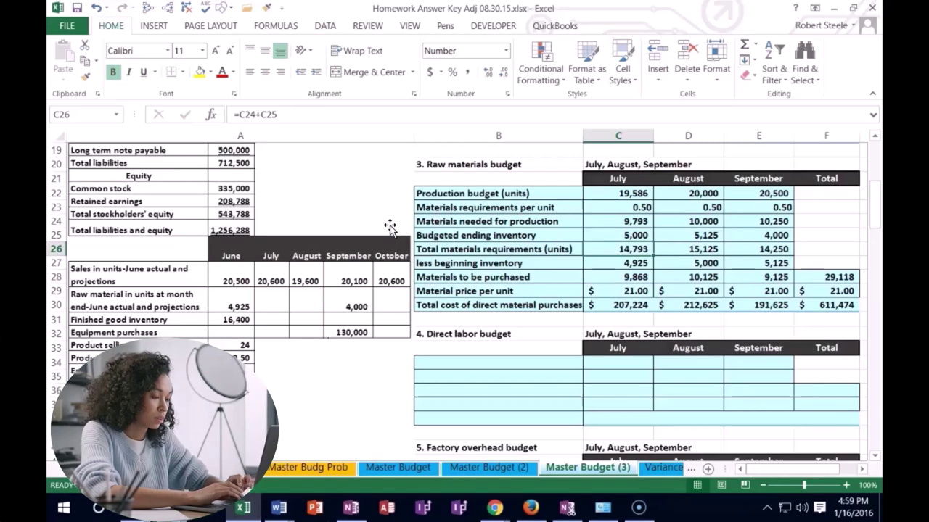
key(Down)
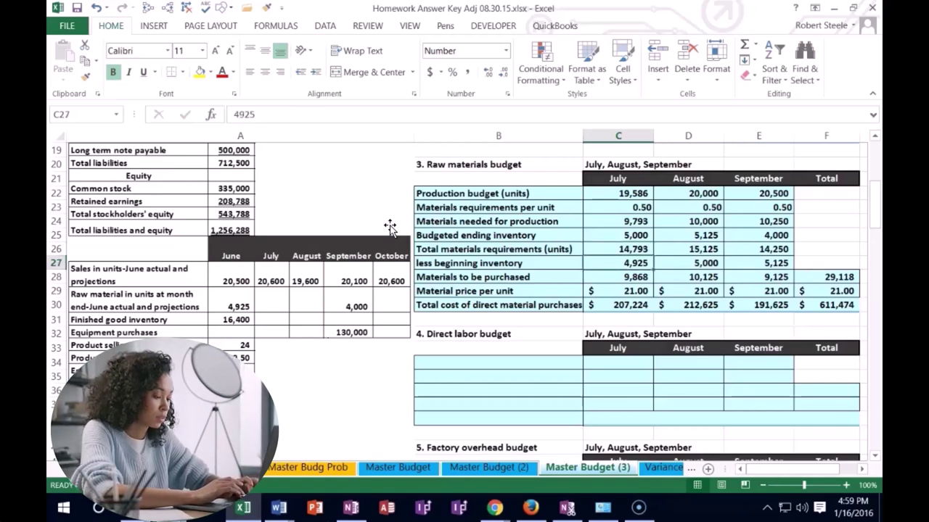
key(Down)
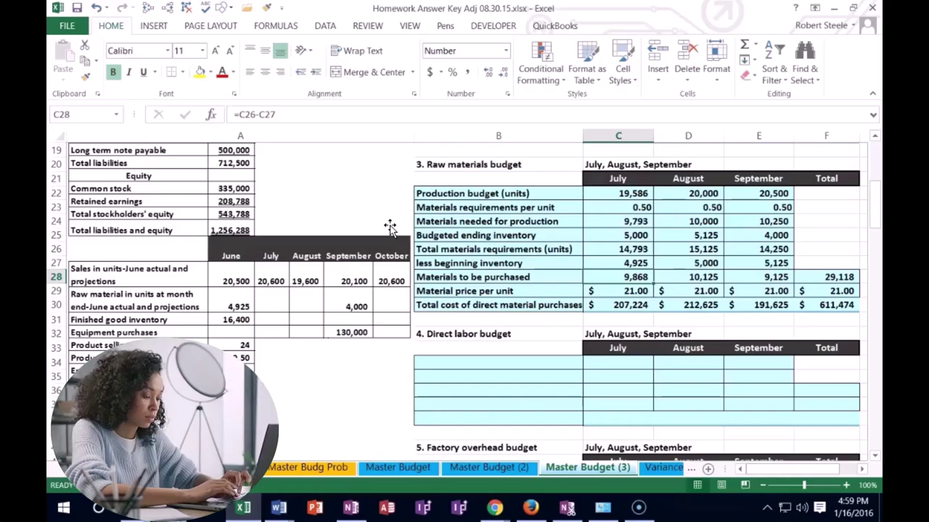
key(Down)
key(Down)
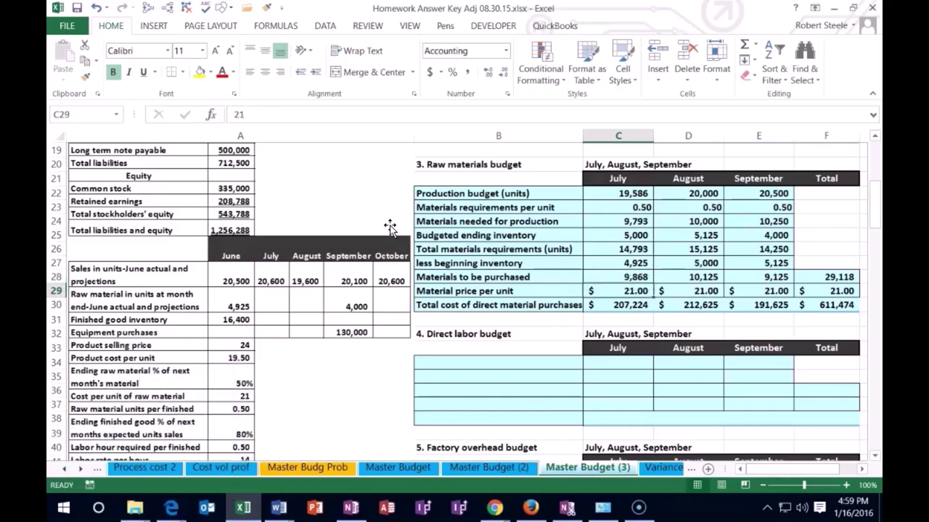